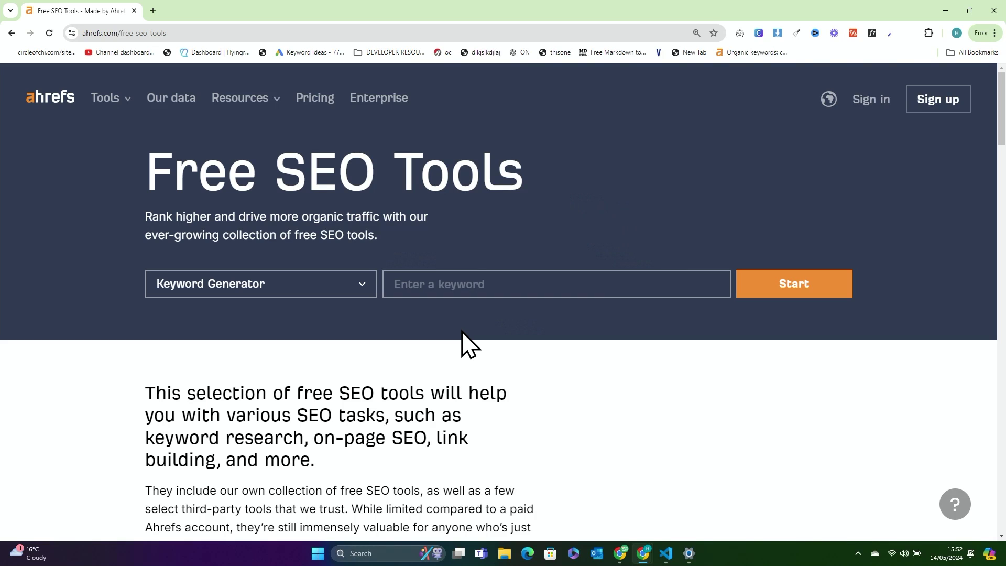
# Open the Website Traffic Checker from the free tools list in a background tab
pyautogui.scroll(-5, 502, 375)
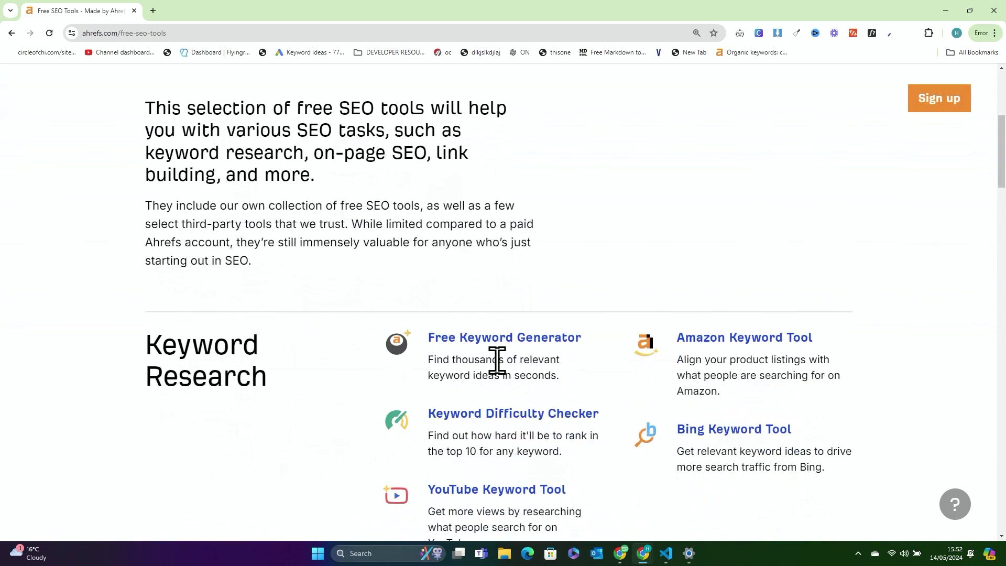
pyautogui.scroll(-1, 369, 326)
pyautogui.scroll(-1, 325, 315)
pyautogui.scroll(-1, 356, 322)
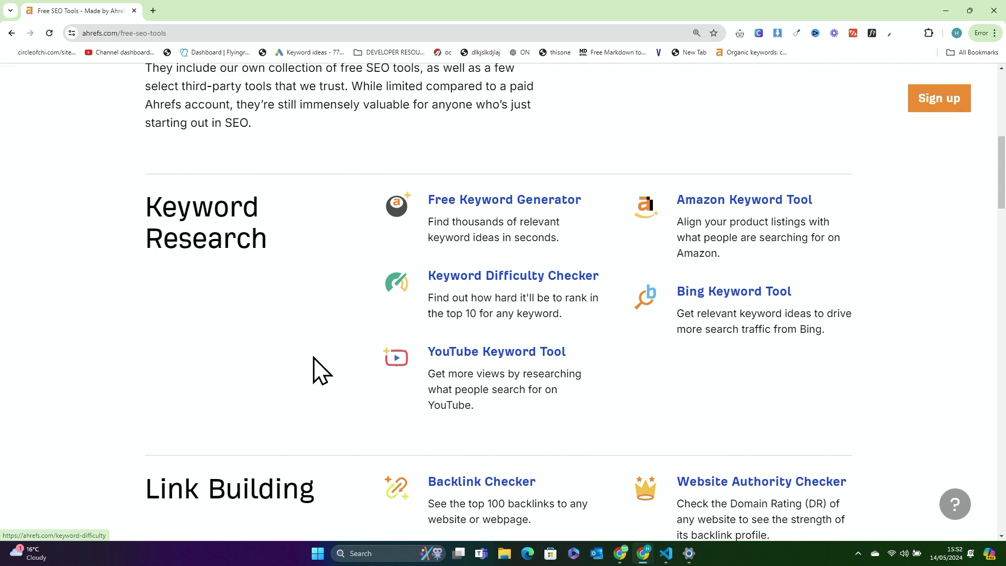
pyautogui.scroll(-2, 314, 370)
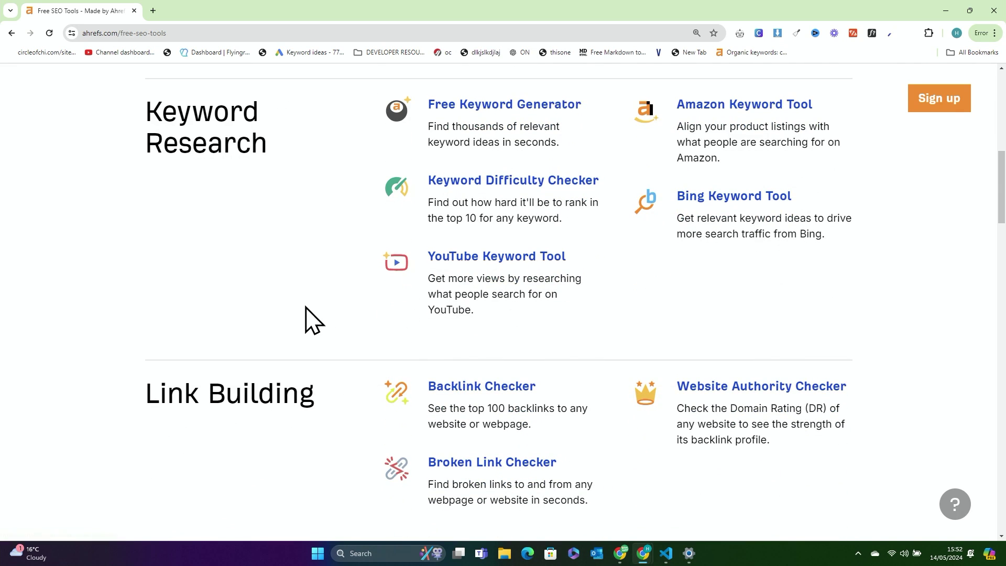
pyautogui.scroll(-2, 306, 315)
pyautogui.scroll(-1, 332, 326)
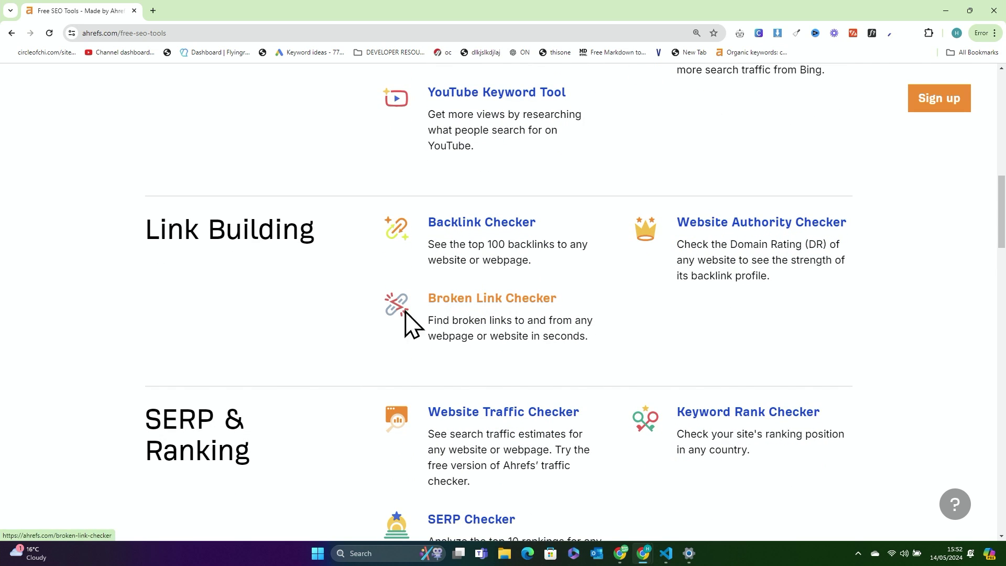
pyautogui.scroll(-2, 387, 323)
pyautogui.scroll(-1, 407, 353)
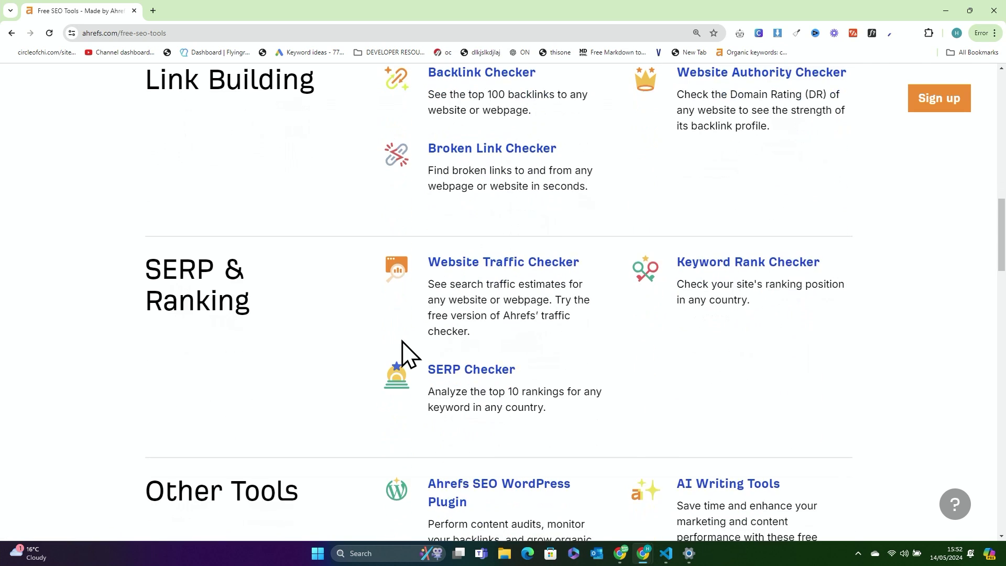
pyautogui.middleClick(477, 270)
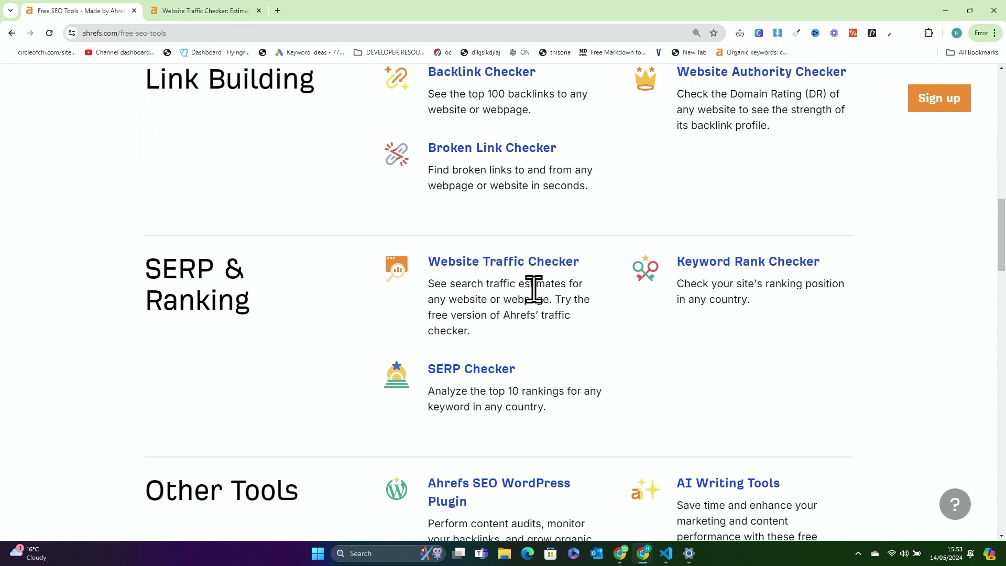
# Open SERP Checker and Free Keyword Generator in background tabs, then show the Traffic Checker
pyautogui.scroll(-2, 314, 270)
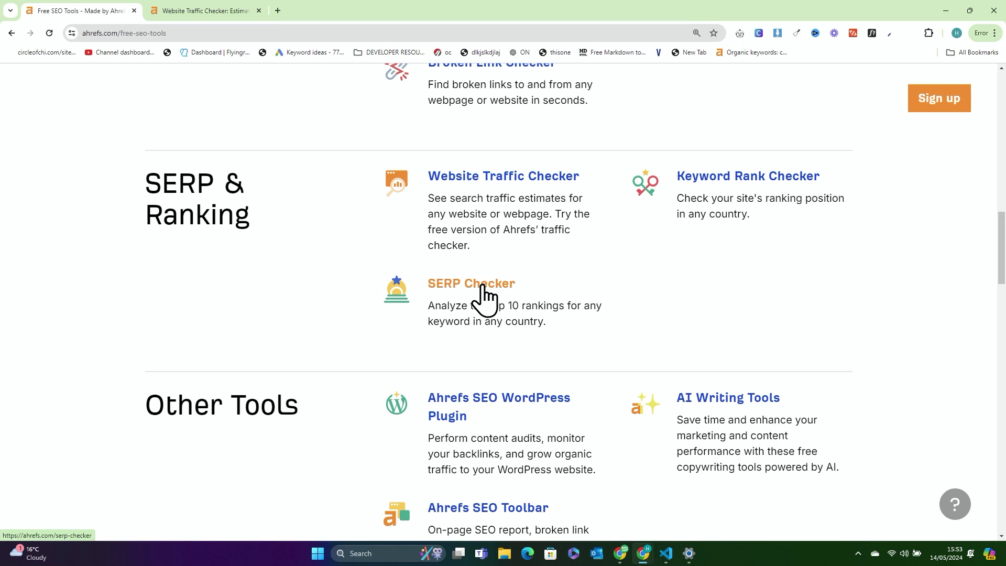
pyautogui.middleClick(468, 294)
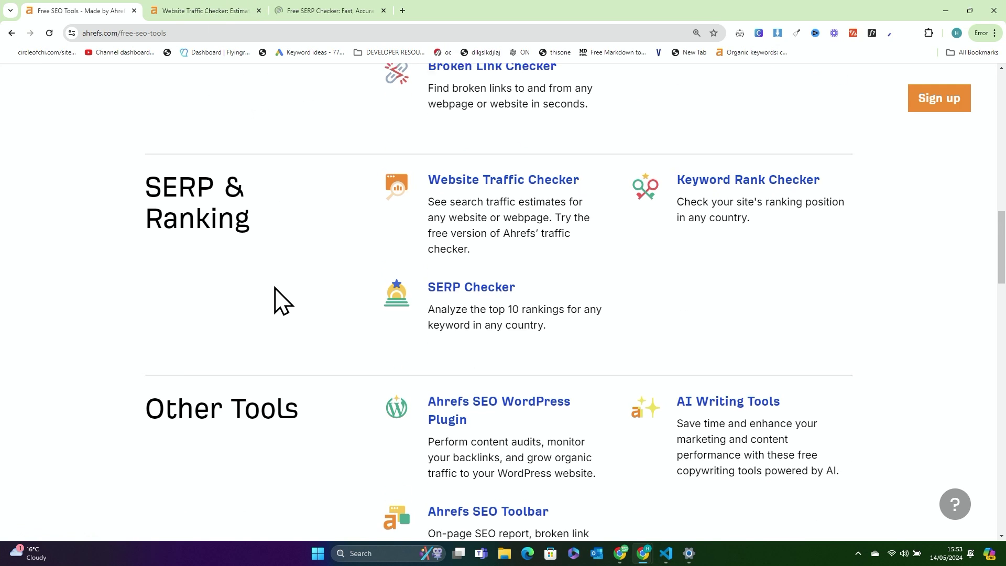
pyautogui.scroll(6, 274, 296)
pyautogui.click(203, 5)
pyautogui.click(124, 9)
pyautogui.scroll(3, 494, 198)
pyautogui.middleClick(501, 220)
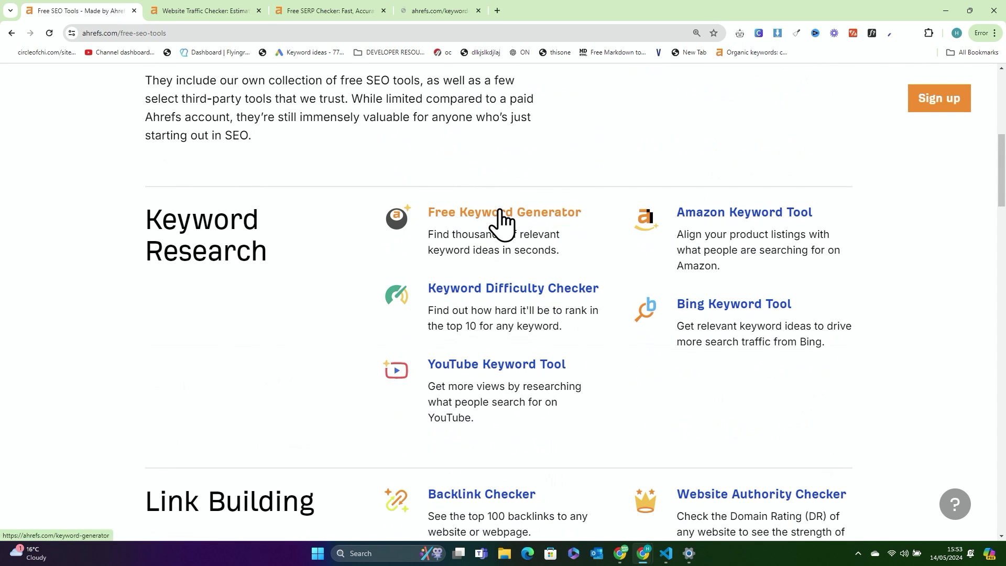
pyautogui.moveTo(446, 11)
pyautogui.mouseDown()
pyautogui.moveTo(358, 1)
pyautogui.moveTo(433, 5)
pyautogui.mouseUp()
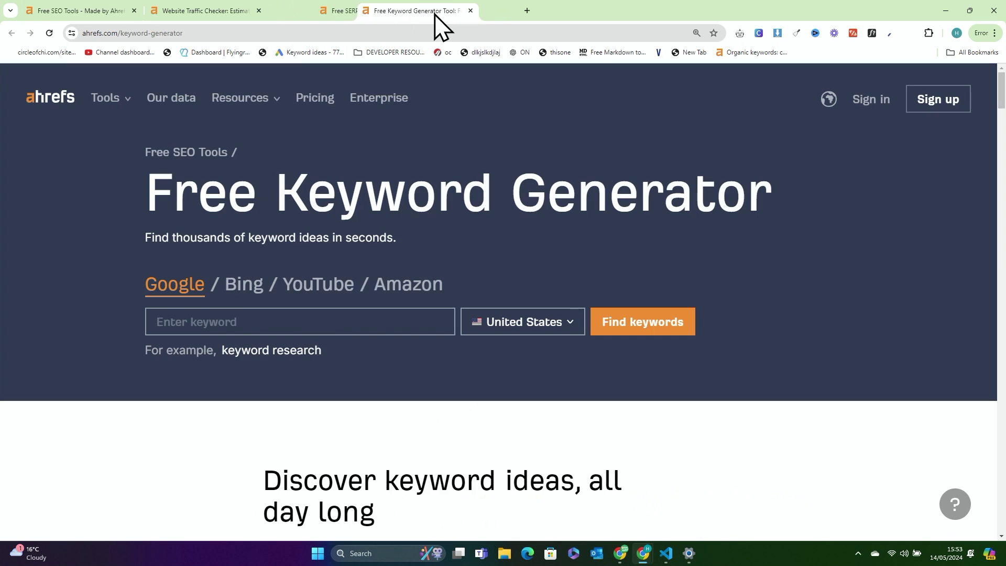
pyautogui.click(208, 6)
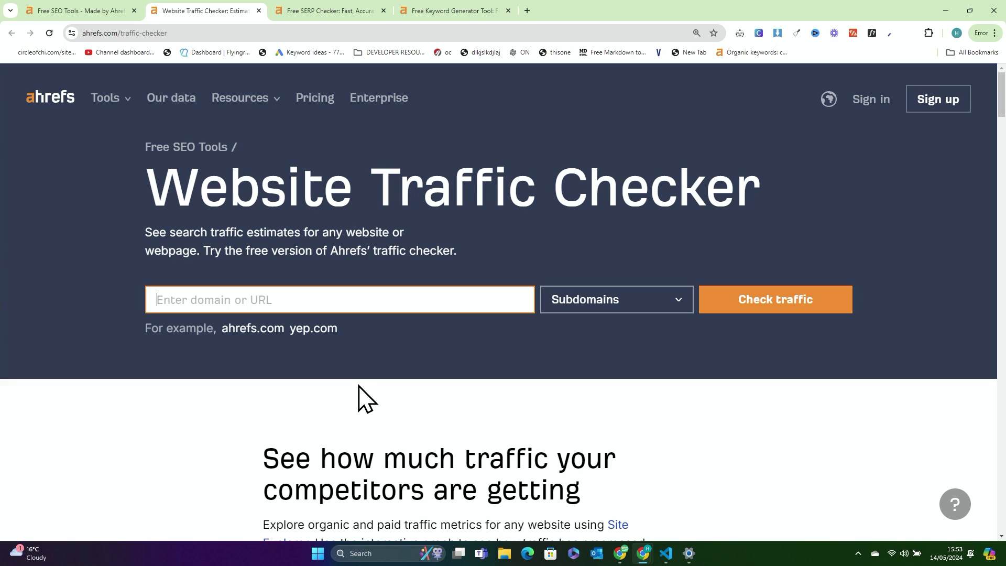
# Check organic traffic for 2men.it and scroll through the results
pyautogui.write('2men.it')
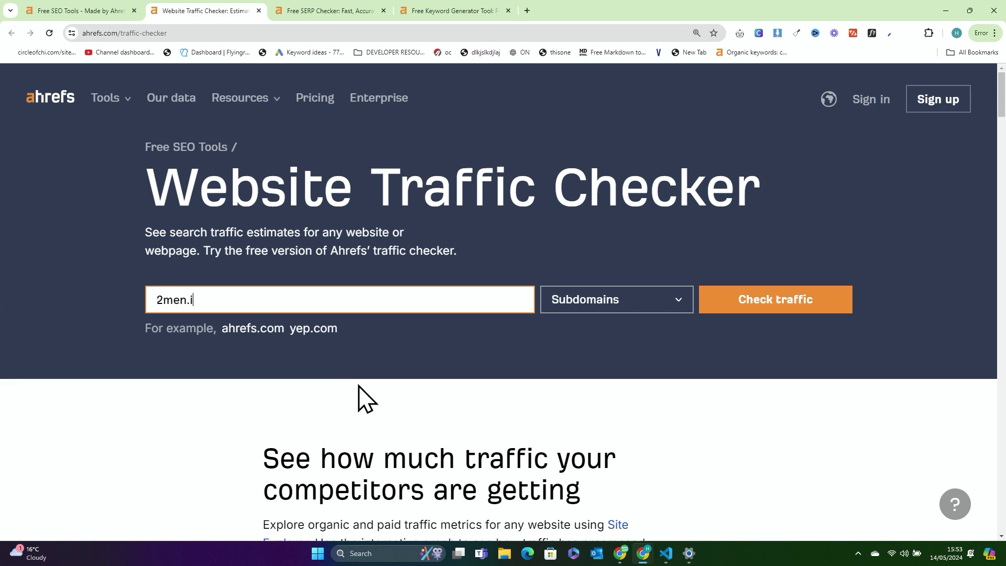
pyautogui.click(795, 310)
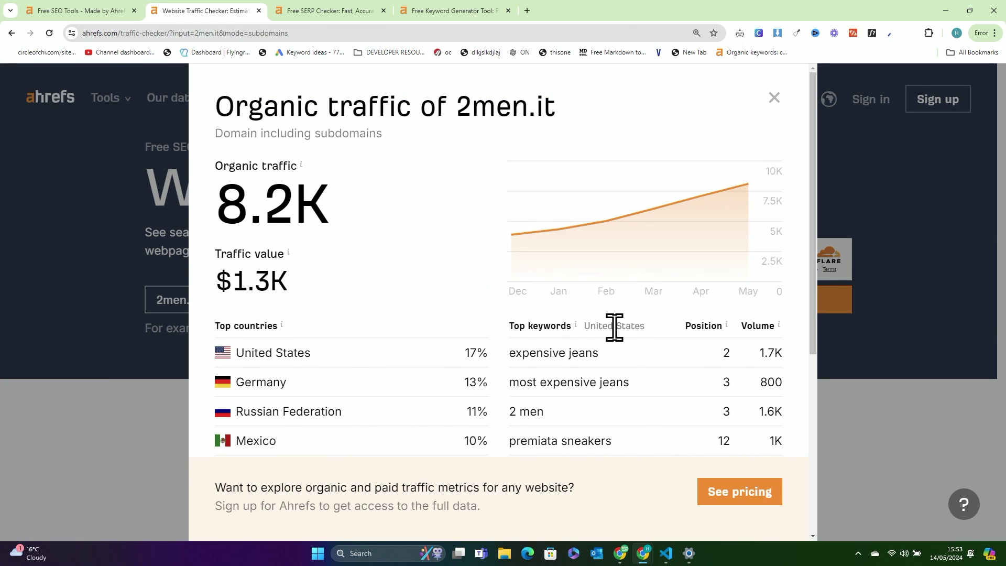
pyautogui.scroll(-1, 634, 324)
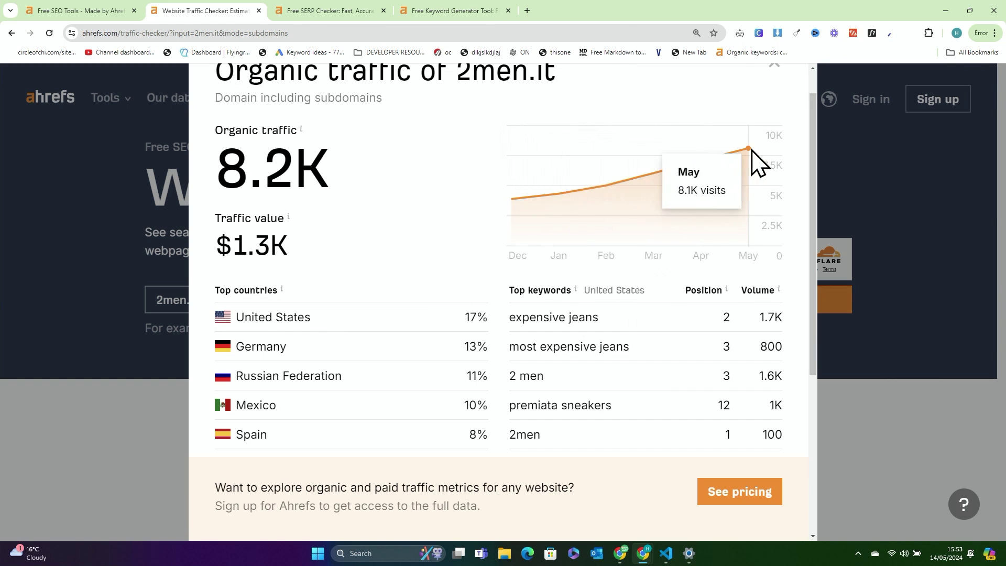
pyautogui.scroll(-4, 461, 231)
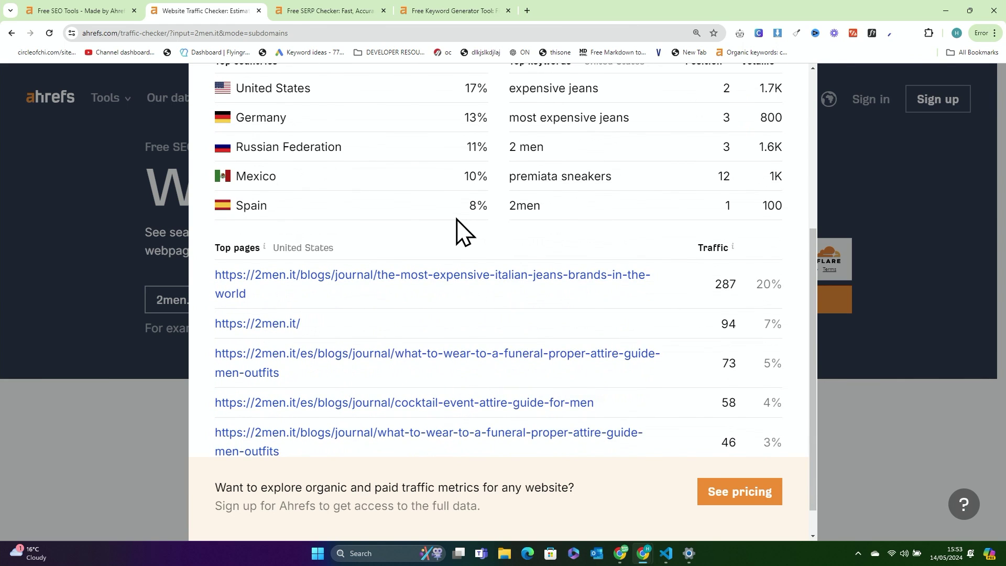
pyautogui.scroll(-1, 462, 230)
pyautogui.scroll(5, 461, 231)
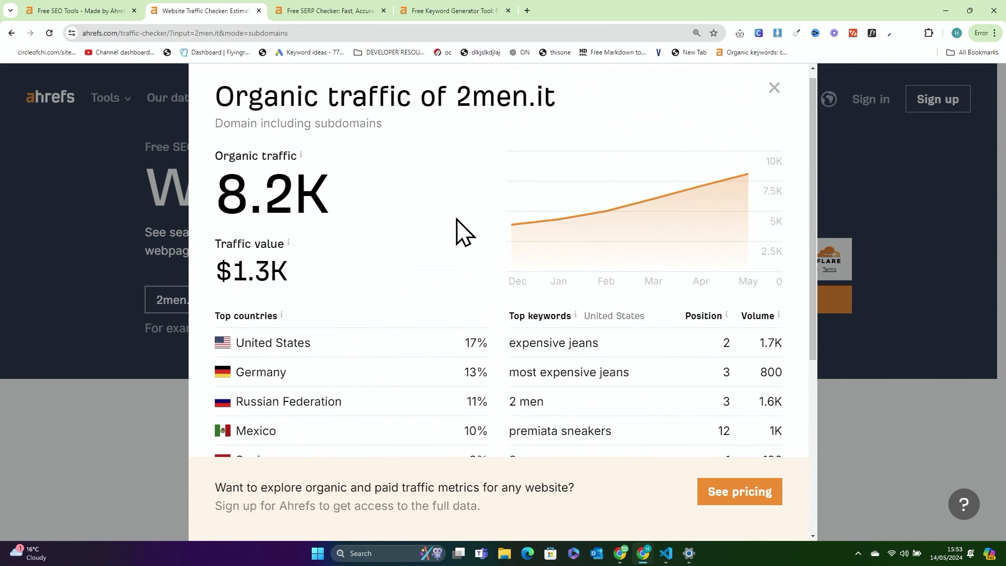
pyautogui.scroll(-2, 461, 230)
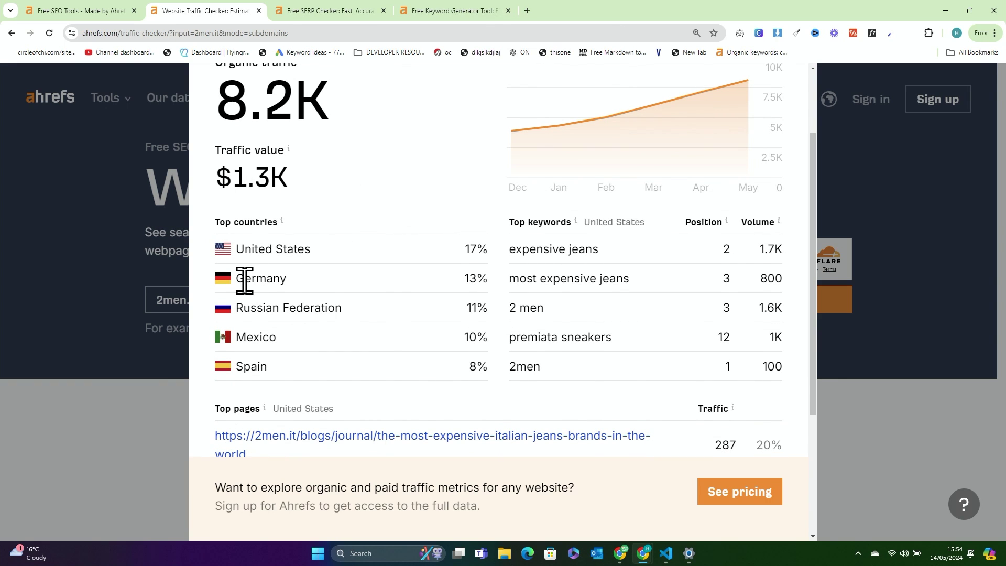
# Highlight Russian Federation, Mexico and the $1.3K traffic value in the 2men.it report
pyautogui.doubleClick(316, 309)
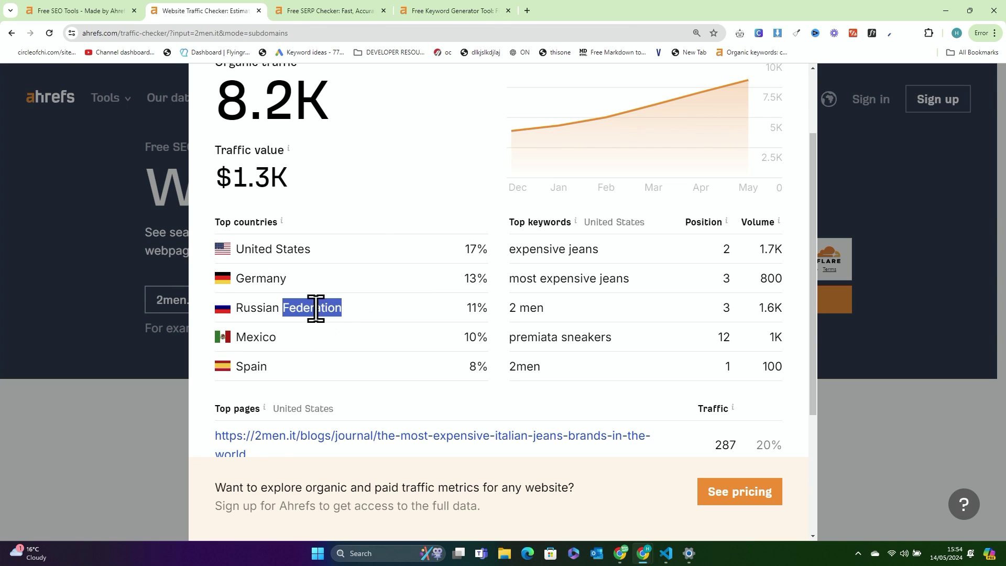
pyautogui.tripleClick(353, 306)
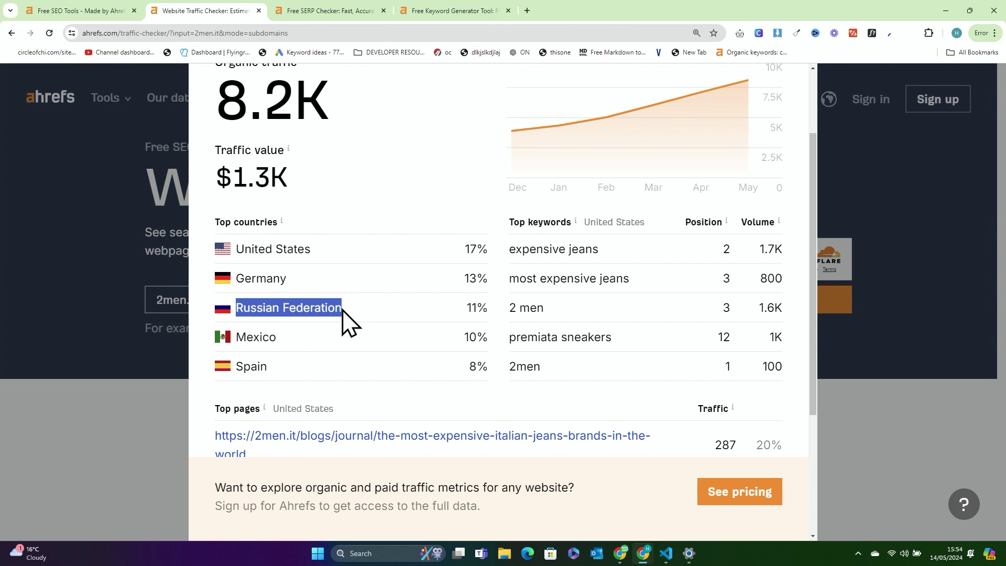
pyautogui.click(468, 321)
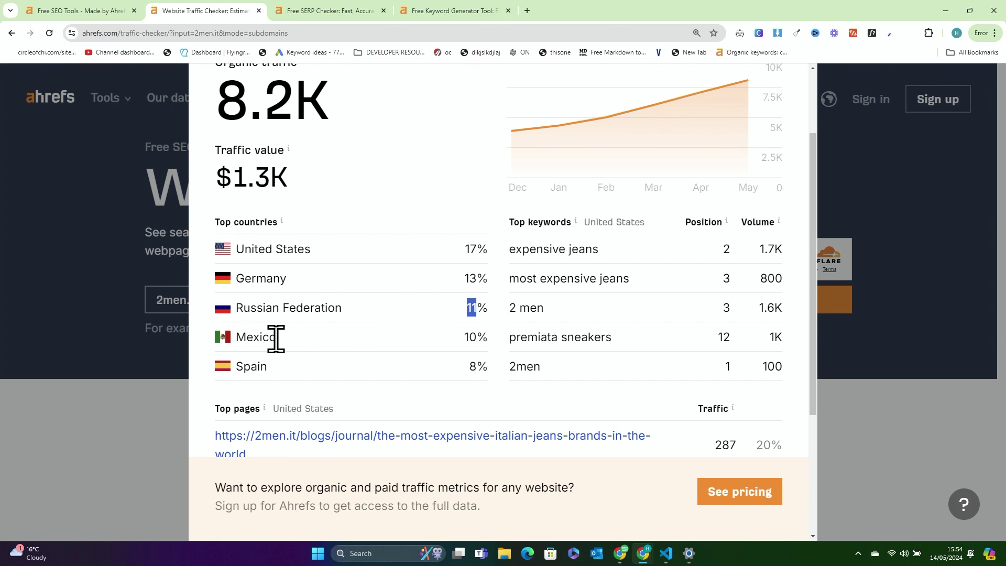
pyautogui.moveTo(256, 338); pyautogui.dragTo(478, 336)
pyautogui.click(445, 350)
pyautogui.scroll(2, 426, 344)
pyautogui.scroll(-2, 427, 353)
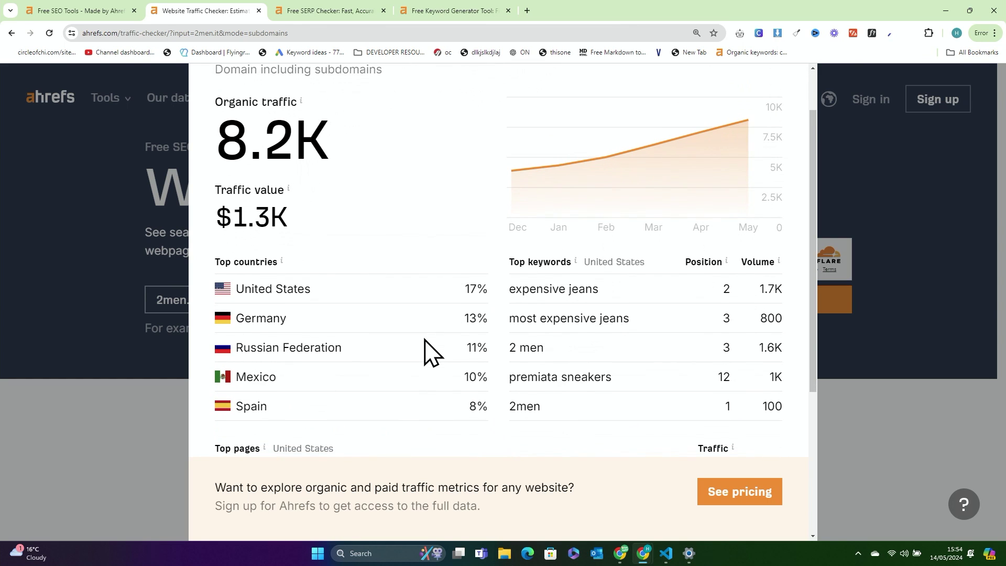
pyautogui.moveTo(217, 202); pyautogui.dragTo(472, 215)
pyautogui.click(472, 216)
# Highlight the Russian Federation and Mexico country rows and 'expensive' in the top keyword
pyautogui.scroll(-1, 472, 215)
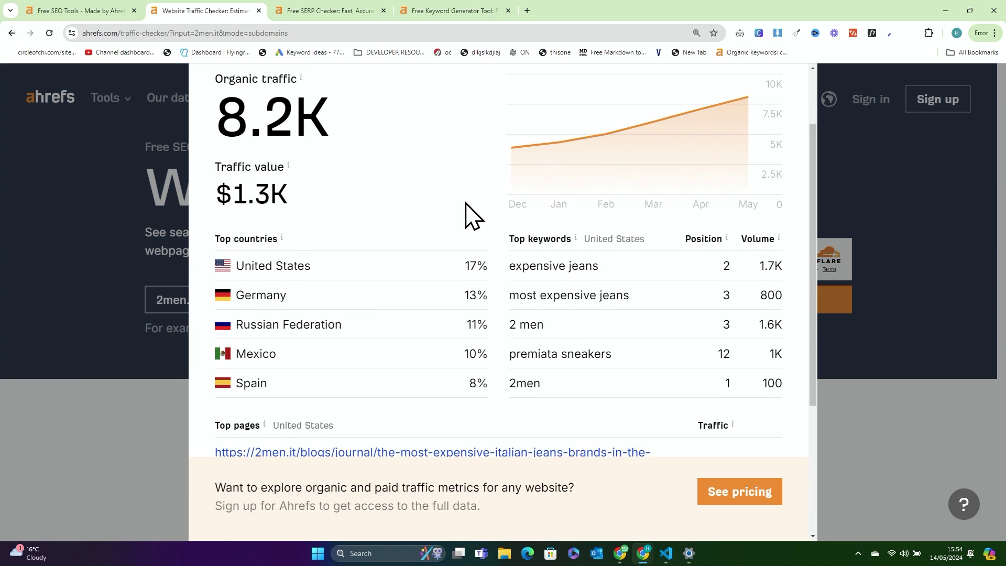
pyautogui.scroll(-1, 439, 220)
pyautogui.scroll(2, 423, 231)
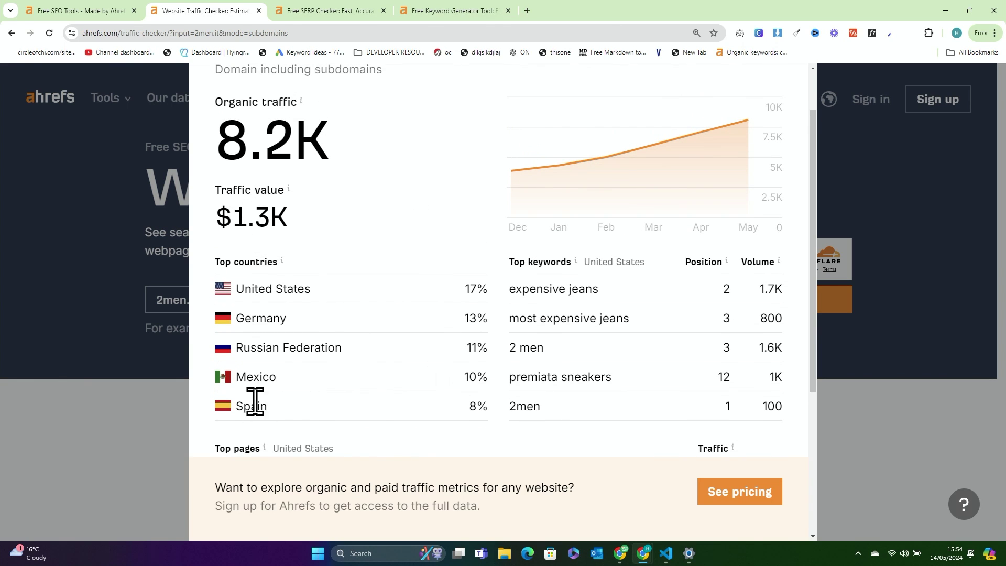
pyautogui.tripleClick(286, 350)
pyautogui.doubleClick(268, 377)
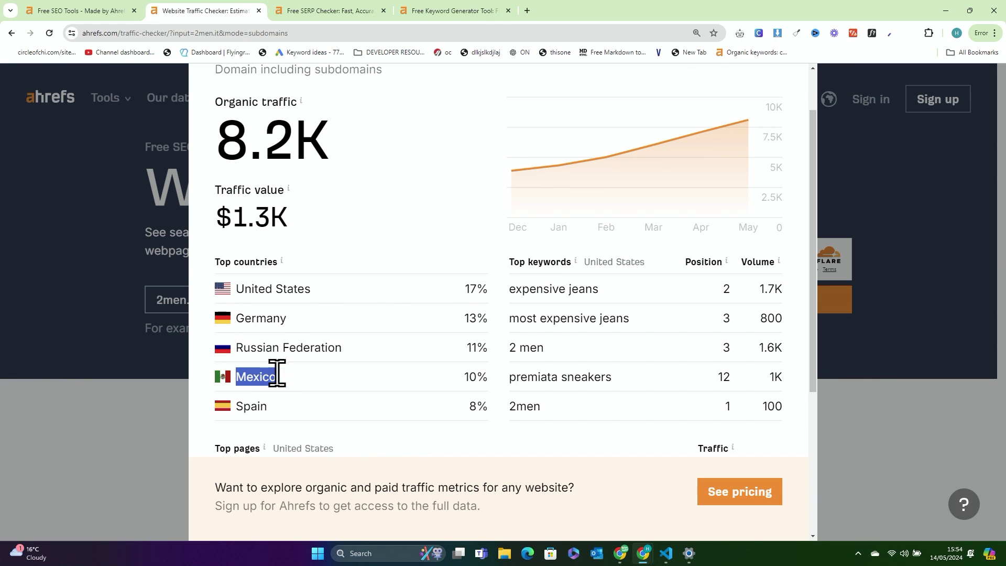
pyautogui.click(246, 400)
pyautogui.scroll(1, 467, 240)
pyautogui.doubleClick(546, 349)
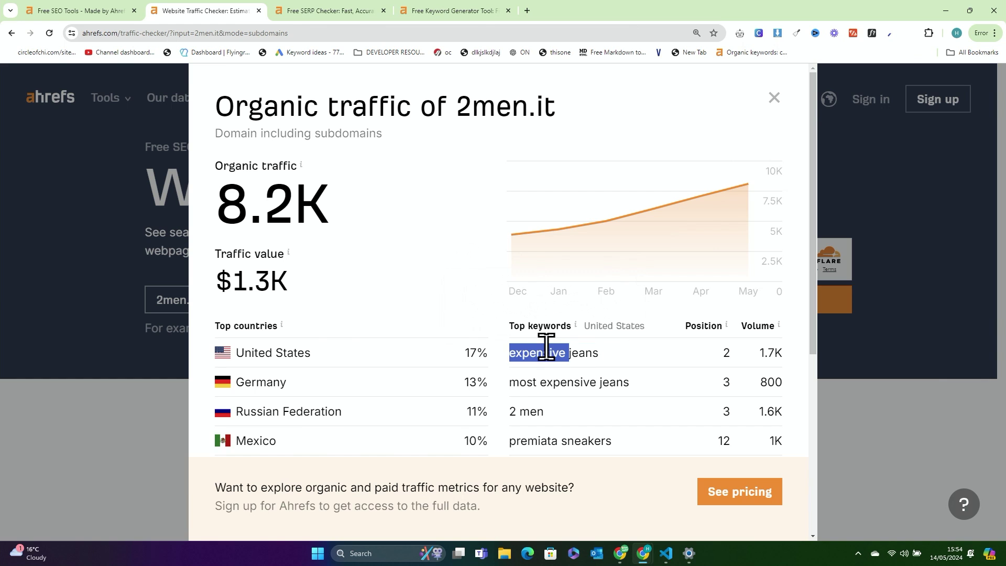
# Google 'expensive jeans' in a new tab, then return to the 2men.it report's top pages
pyautogui.click(528, 11)
pyautogui.write('expensive jeans')
pyautogui.press('Return')
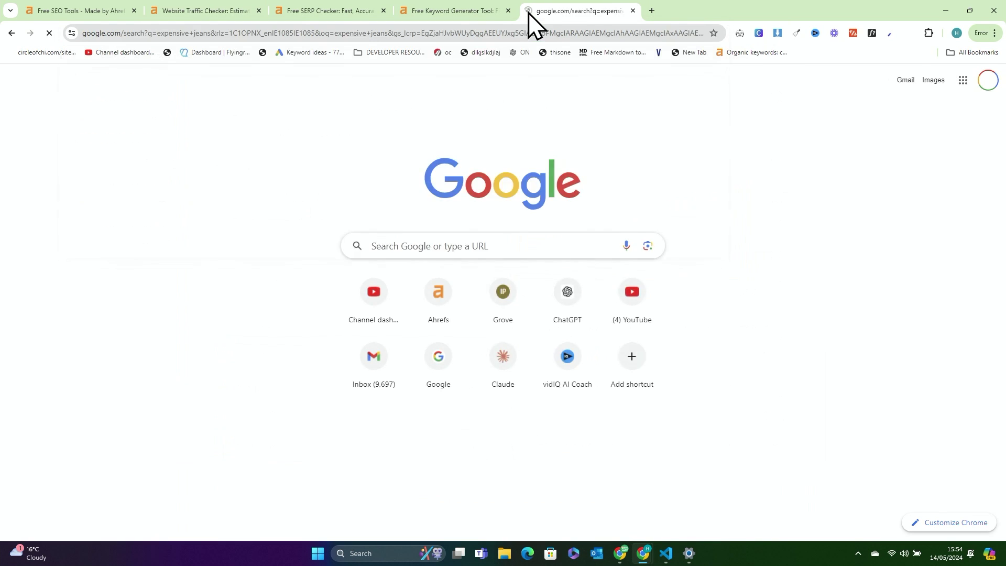
pyautogui.scroll(-8, 283, 445)
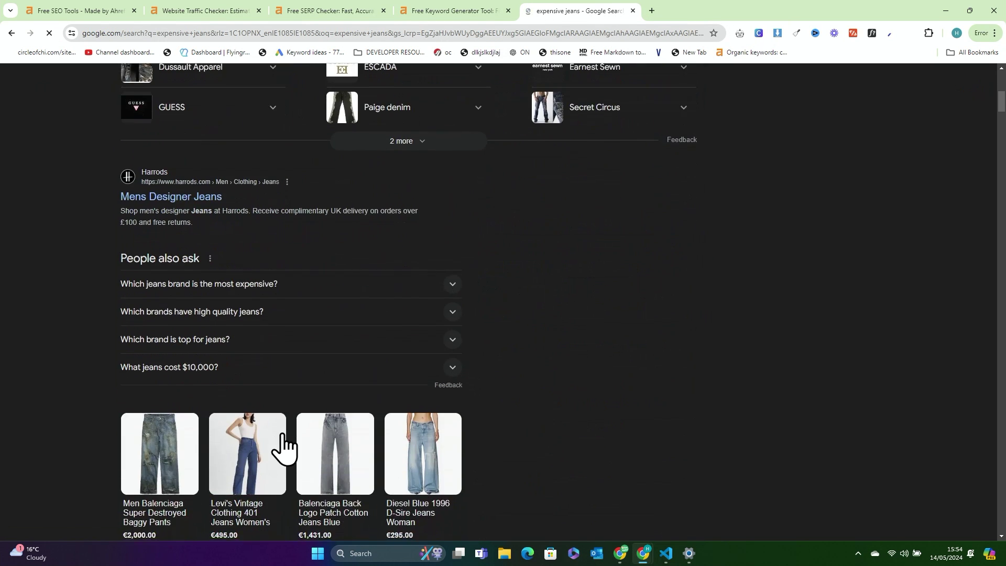
pyautogui.scroll(-15, 283, 445)
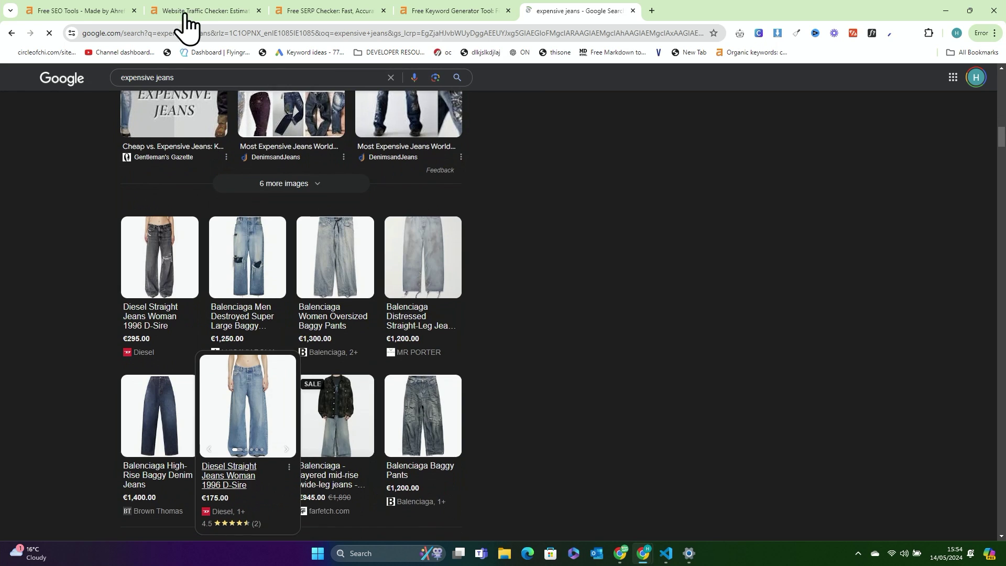
pyautogui.click(206, 11)
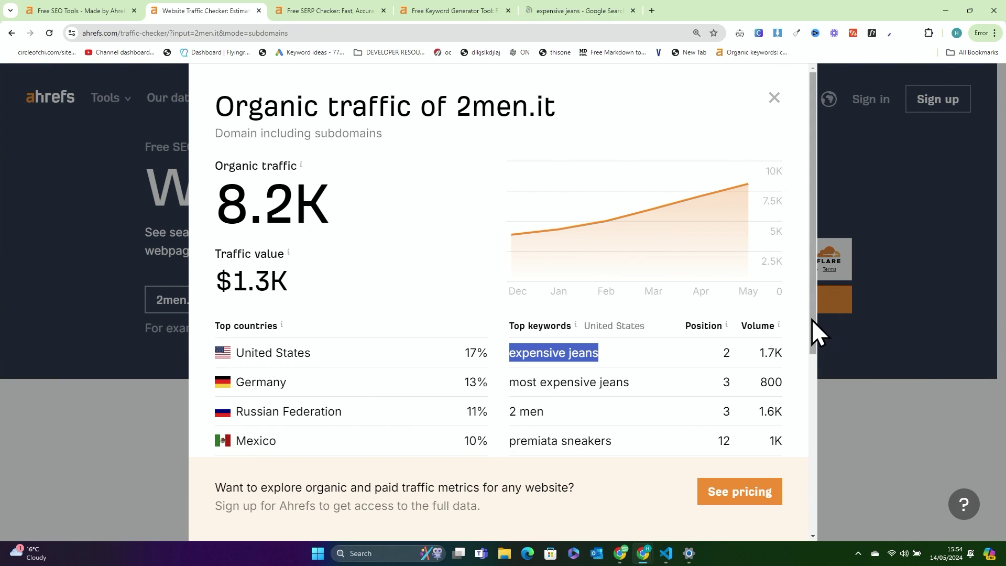
pyautogui.scroll(-3, 817, 399)
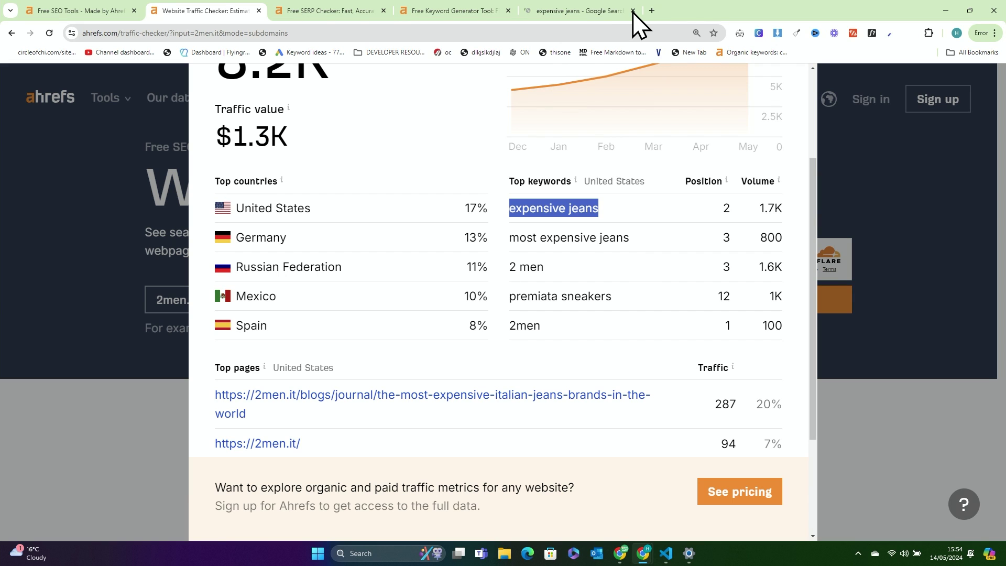
# Close the 'expensive jeans' Google tab and scroll the 2men.it traffic report
pyautogui.click(633, 11)
pyautogui.scroll(-2, 608, 255)
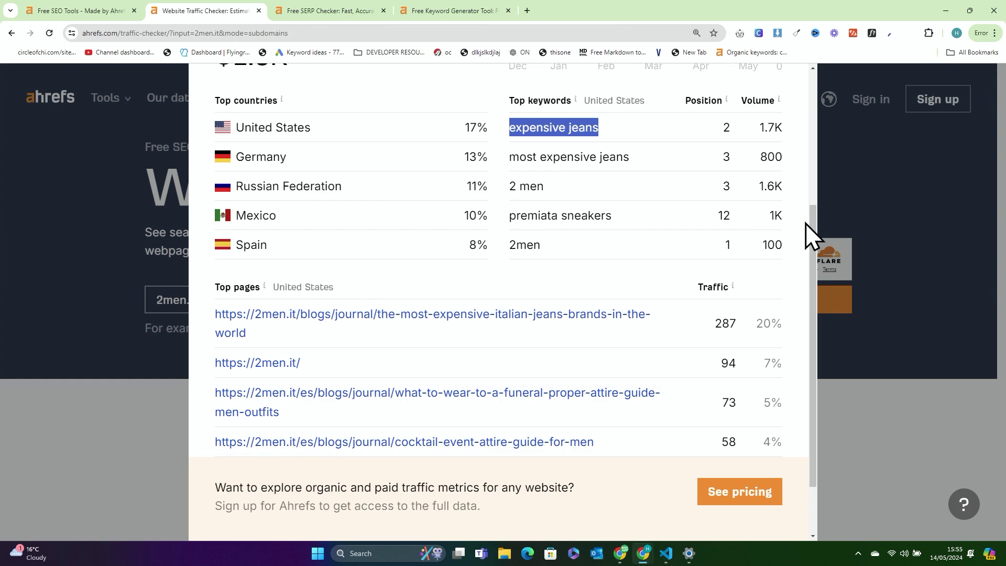
pyautogui.moveTo(815, 226); pyautogui.dragTo(813, 315)
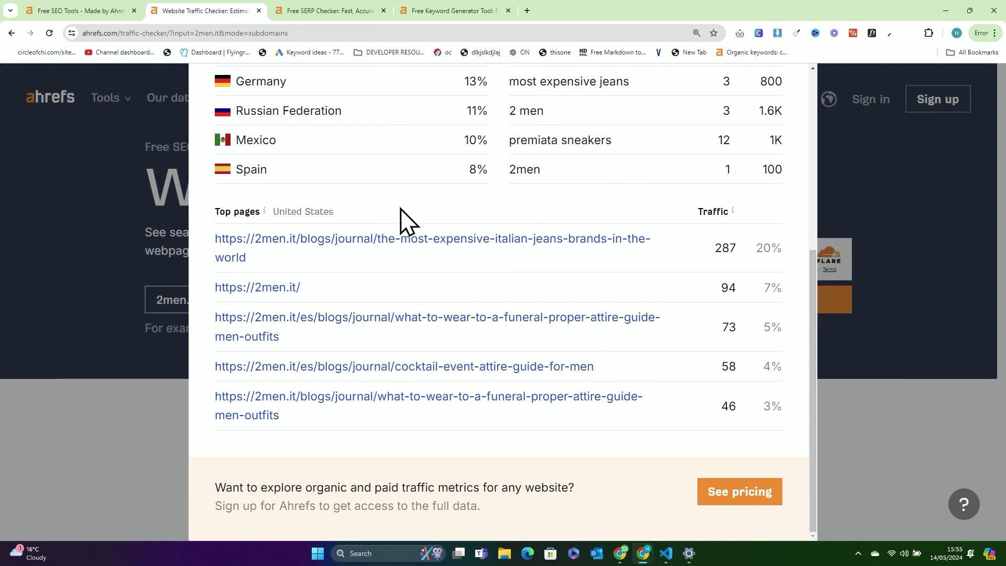
pyautogui.scroll(3, 341, 281)
pyautogui.scroll(3, 367, 262)
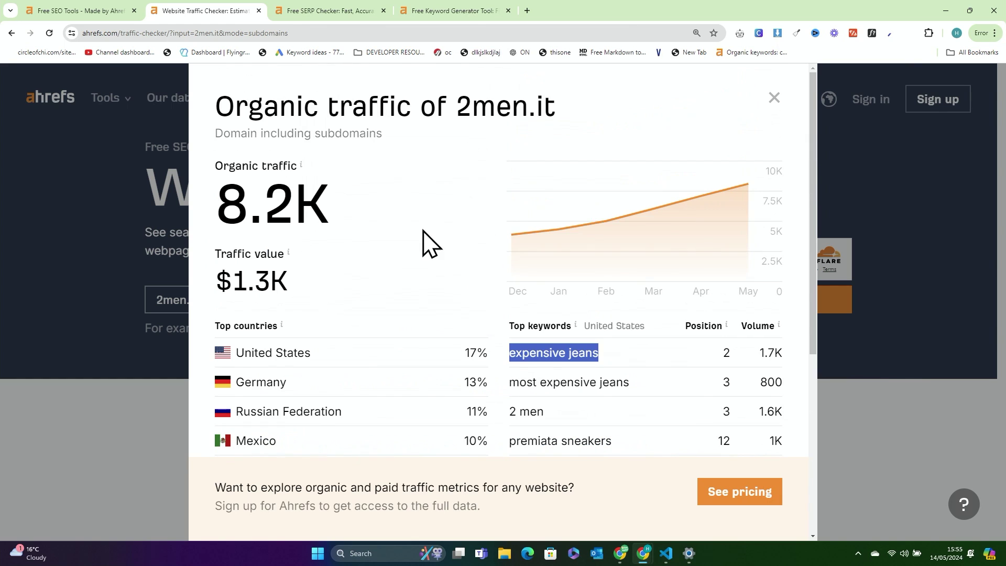
pyautogui.scroll(-6, 474, 184)
# Highlight the Top pages table: jeans-brands post 287, homepage 94, attire guides 73 and 58
pyautogui.moveTo(211, 214); pyautogui.dragTo(831, 431)
pyautogui.click(801, 396)
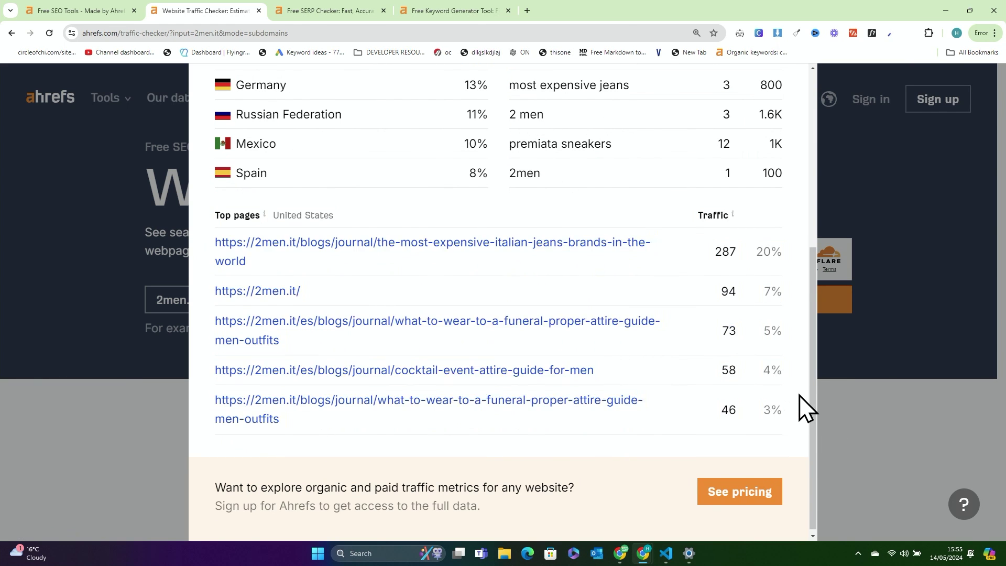
pyautogui.scroll(3, 642, 348)
pyautogui.scroll(-3, 640, 346)
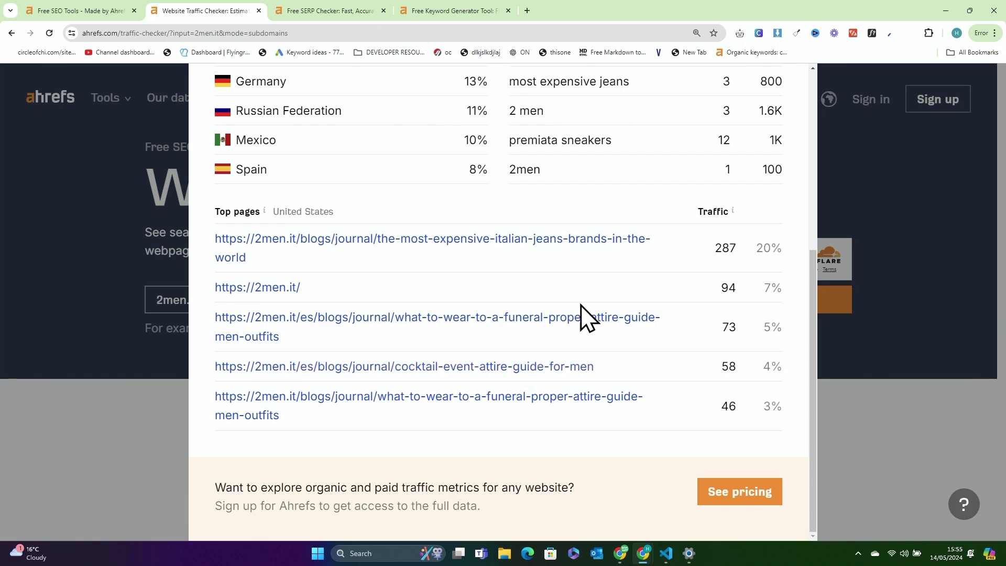
pyautogui.scroll(5, 603, 309)
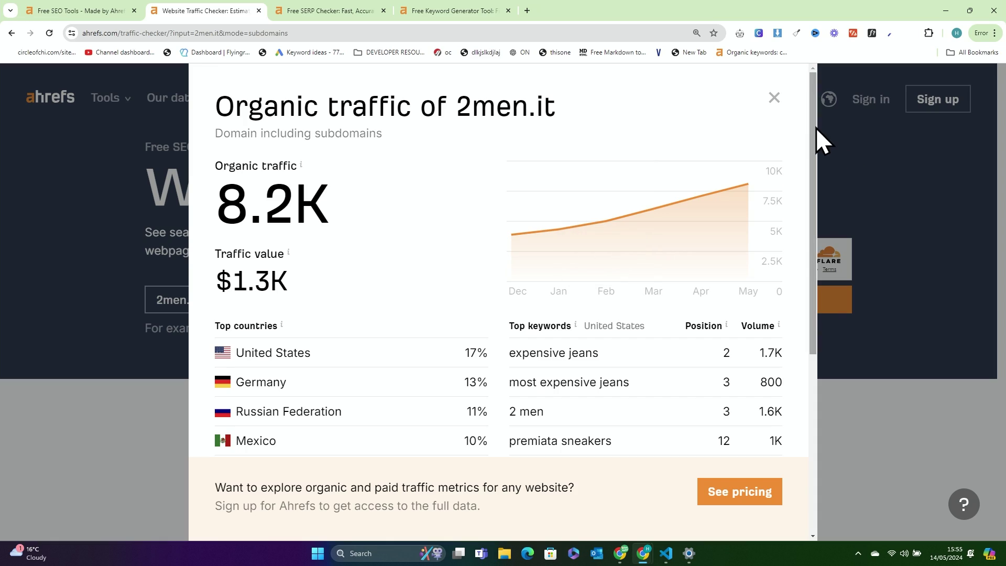
pyautogui.moveTo(816, 128); pyautogui.dragTo(860, 348)
pyautogui.scroll(8, 407, 198)
pyautogui.scroll(-8, 407, 198)
pyautogui.scroll(4, 407, 198)
pyautogui.tripleClick(557, 261)
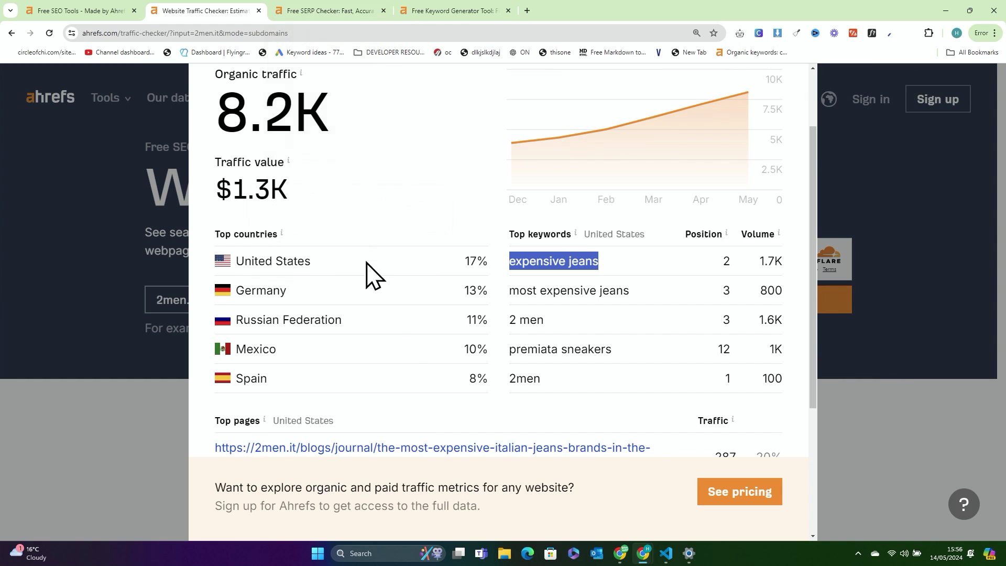
pyautogui.scroll(2, 407, 346)
# Review the SERP Checker's top 10 'expensive jeans' results with DR, backlinks and traffic
pyautogui.click(342, 3)
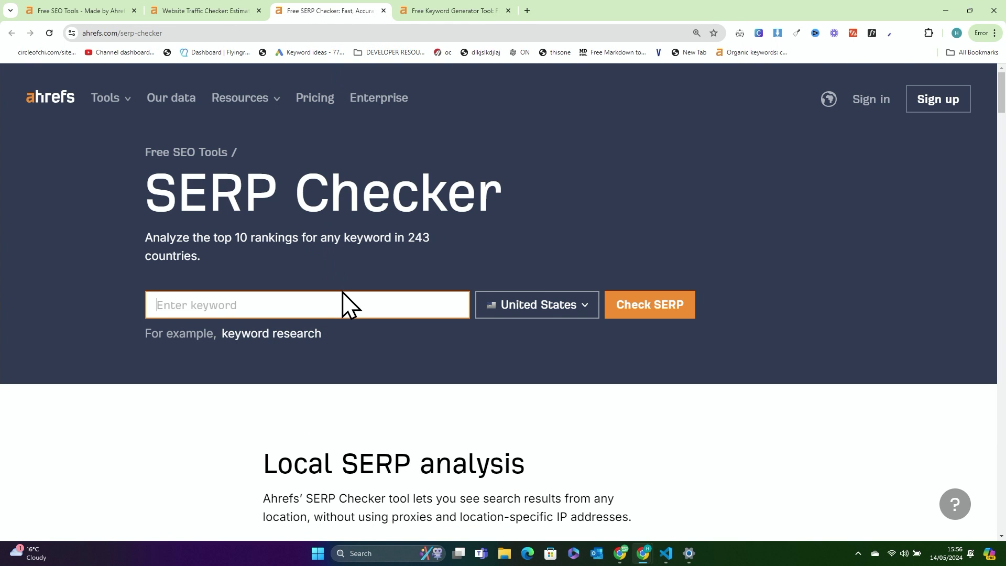
pyautogui.moveTo(142, 174); pyautogui.dragTo(530, 176)
pyautogui.click(534, 201)
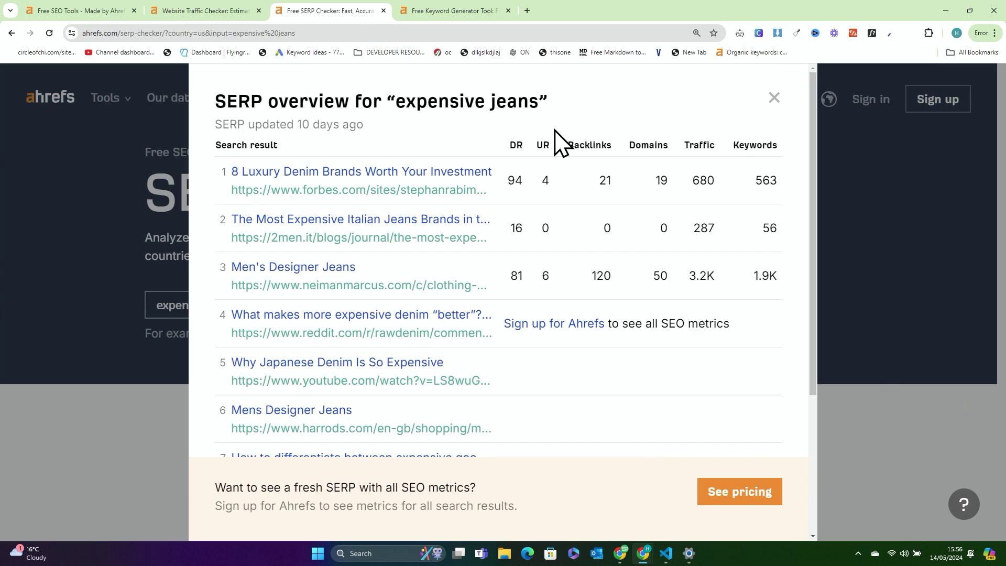
pyautogui.scroll(-1, 561, 138)
pyautogui.scroll(-3, 646, 350)
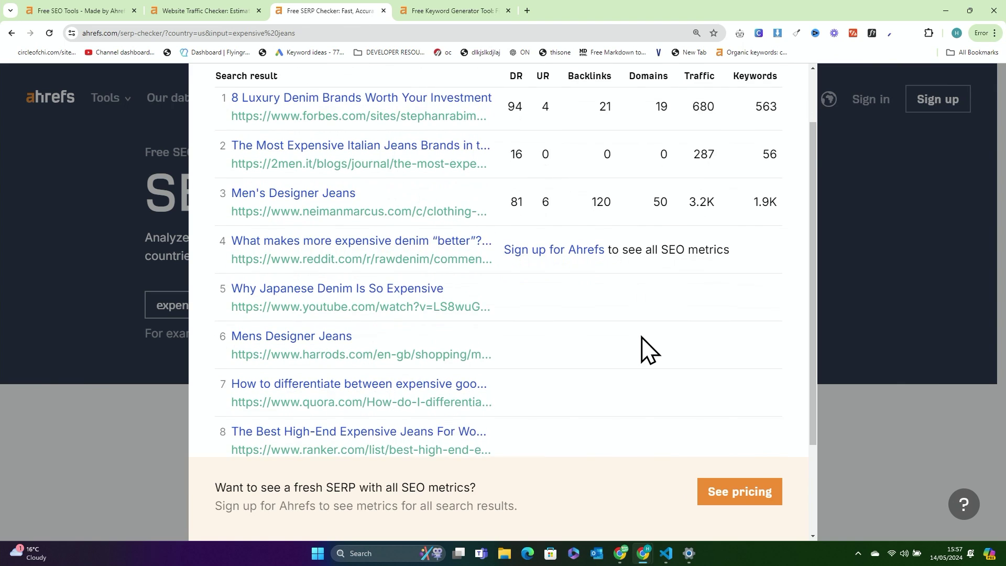
pyautogui.scroll(-1, 674, 342)
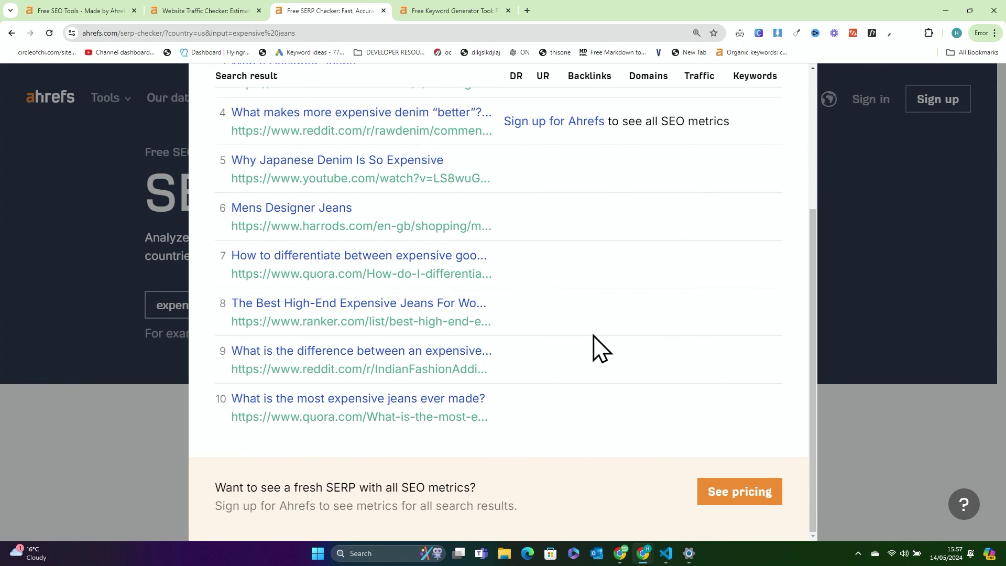
pyautogui.scroll(4, 601, 349)
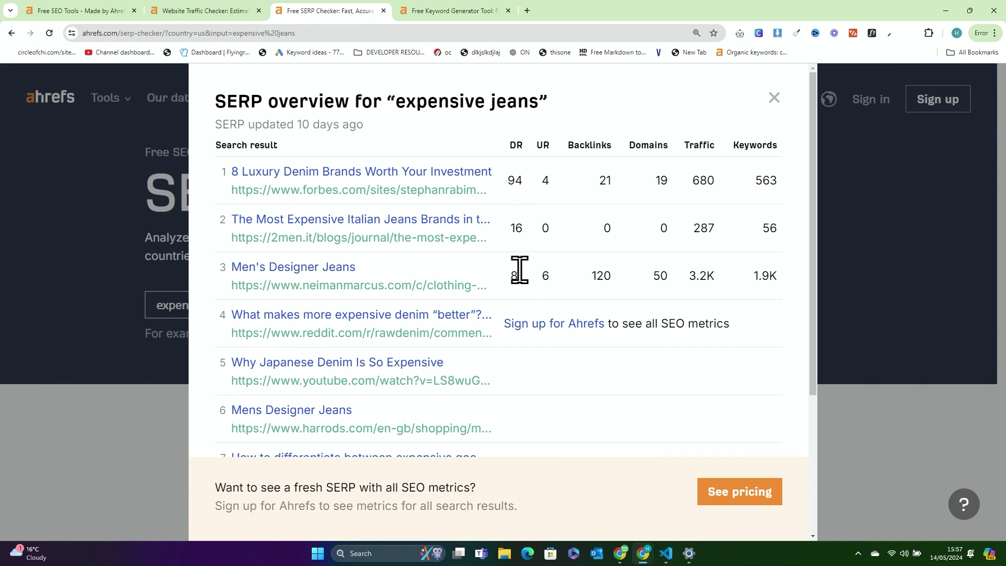
pyautogui.scroll(-2, 524, 262)
pyautogui.scroll(2, 519, 257)
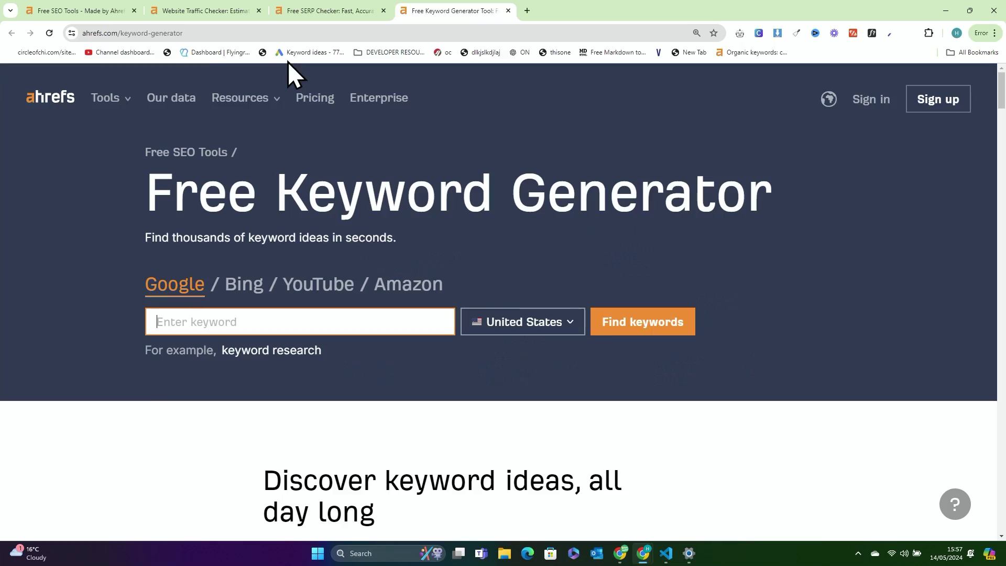
# Find the Keyword Difficulty Checker on the Free SEO Tools page with Ctrl+F and open it
pyautogui.click(89, 11)
pyautogui.scroll(-10, 446, 367)
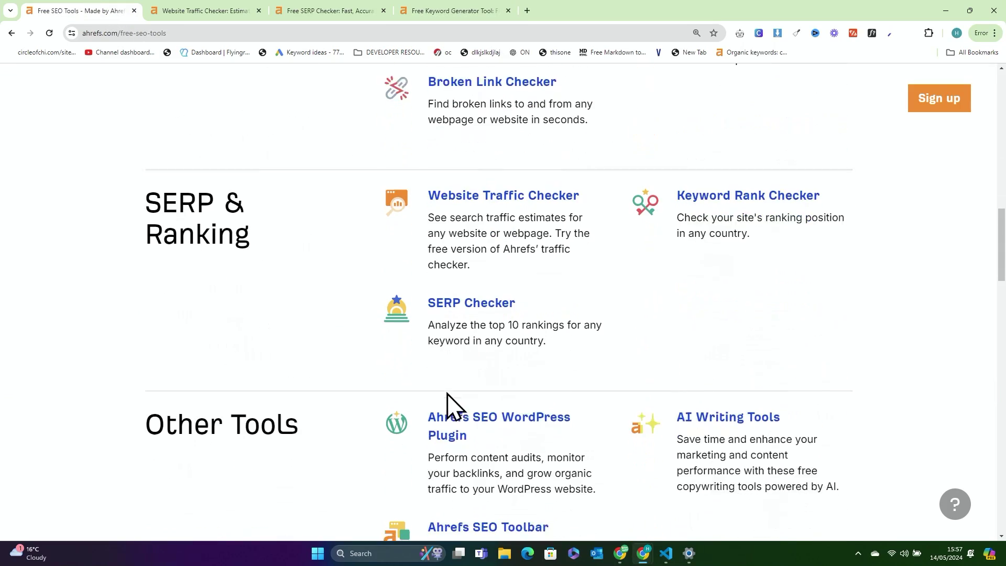
pyautogui.scroll(1, 703, 202)
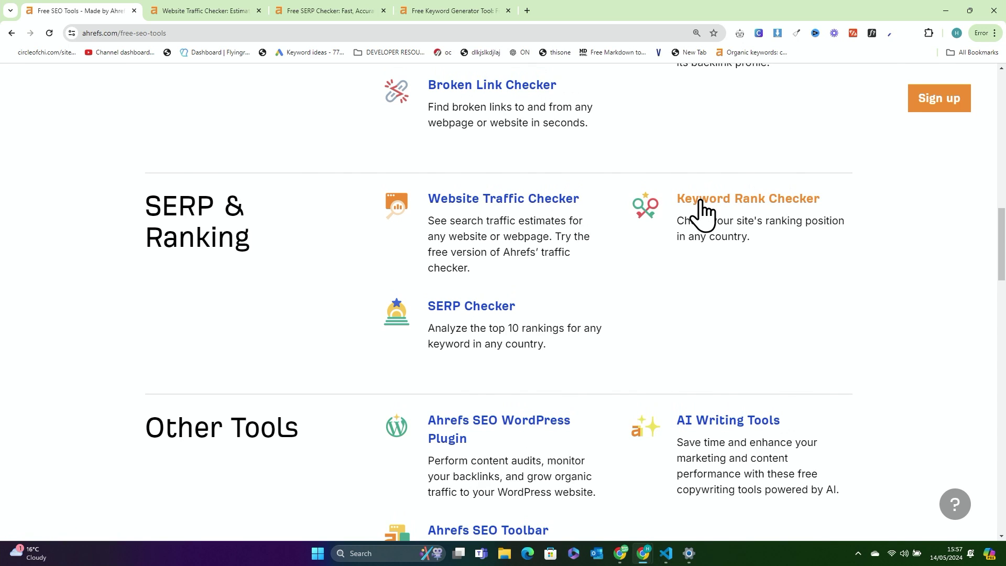
pyautogui.scroll(3, 650, 314)
pyautogui.hotkey('ctrl', 'f')
pyautogui.write('difficlt')
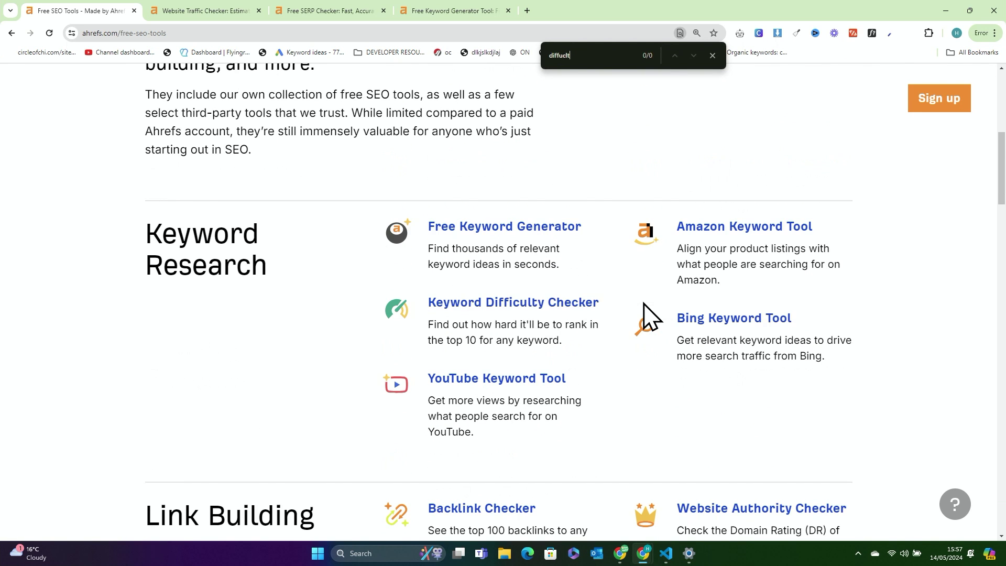
pyautogui.click(572, 307)
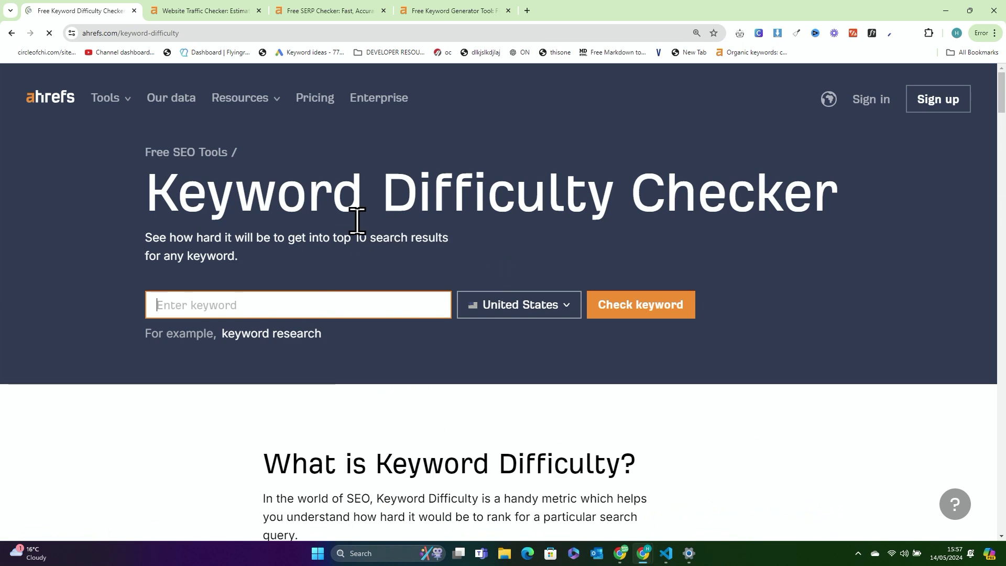
# Check the keyword difficulty of 'expensive jeans'
pyautogui.click(306, 300)
pyautogui.write('expensive jeans')
pyautogui.press('Return')
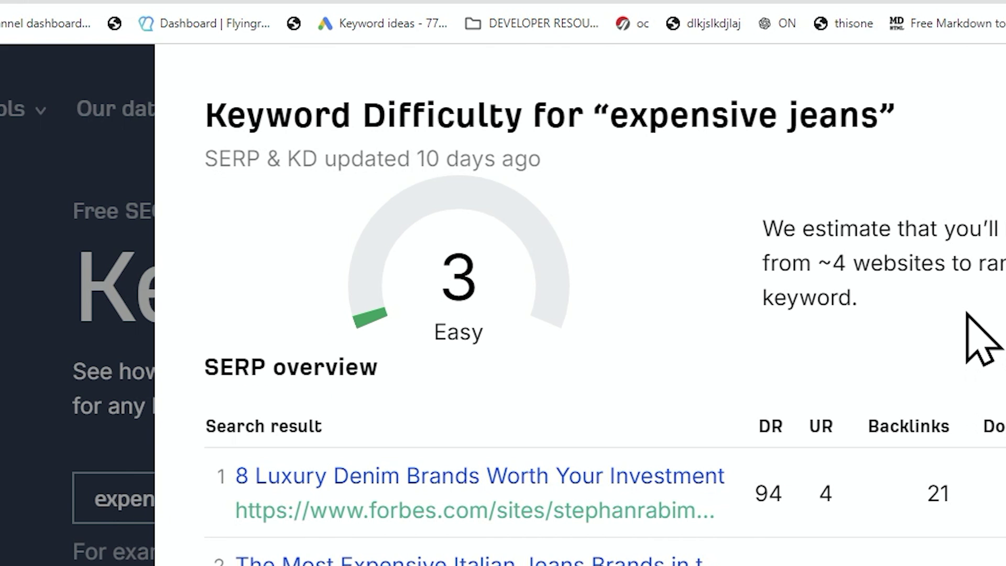
# Highlight the estimate that backlinks from about 4 websites are needed to rank
pyautogui.scroll(-1, 621, 207)
pyautogui.scroll(1, 622, 207)
pyautogui.moveTo(768, 229); pyautogui.dragTo(862, 300)
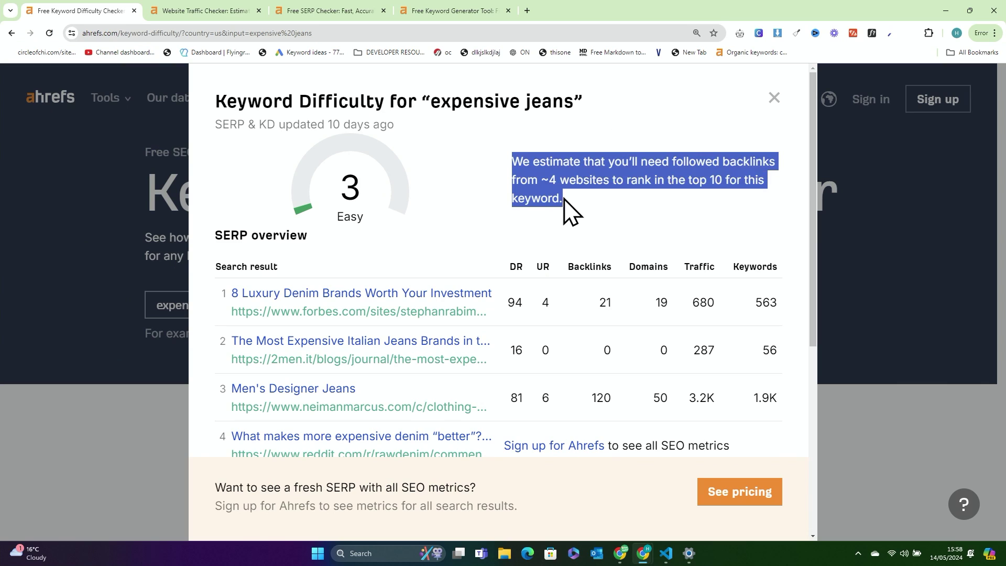
pyautogui.click(568, 206)
pyautogui.moveTo(514, 161); pyautogui.dragTo(562, 228)
pyautogui.click(561, 217)
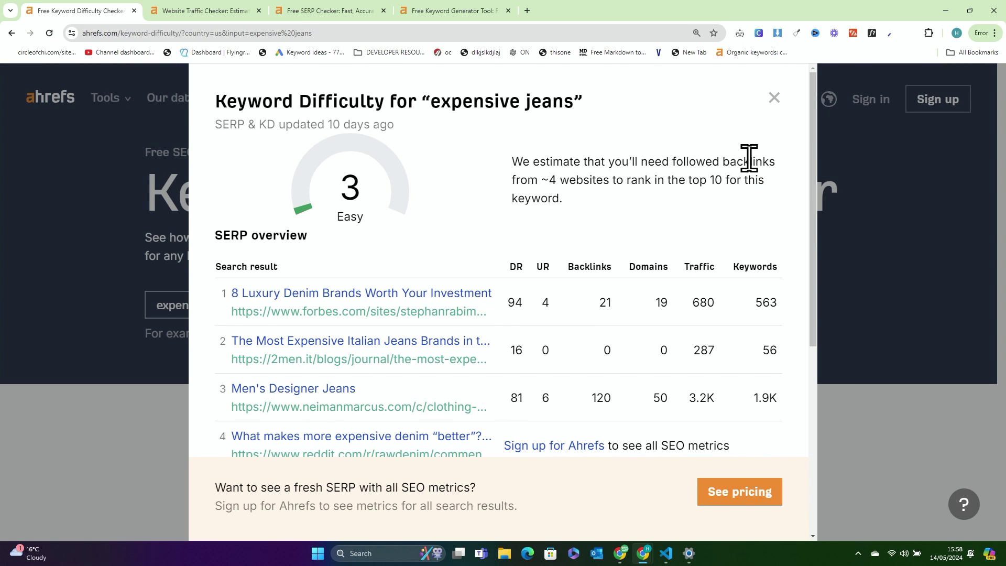
pyautogui.moveTo(550, 181); pyautogui.dragTo(607, 205)
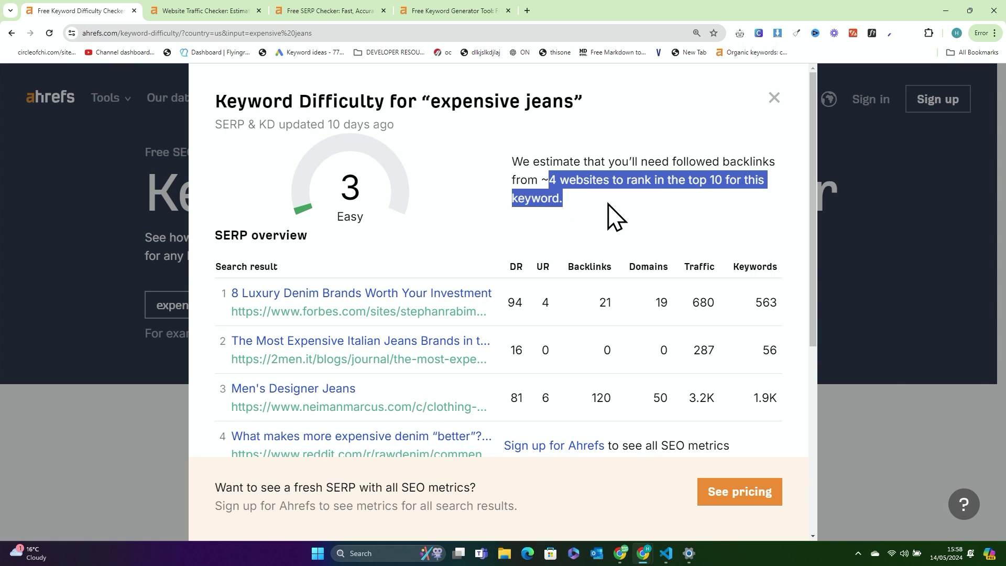
pyautogui.click(580, 202)
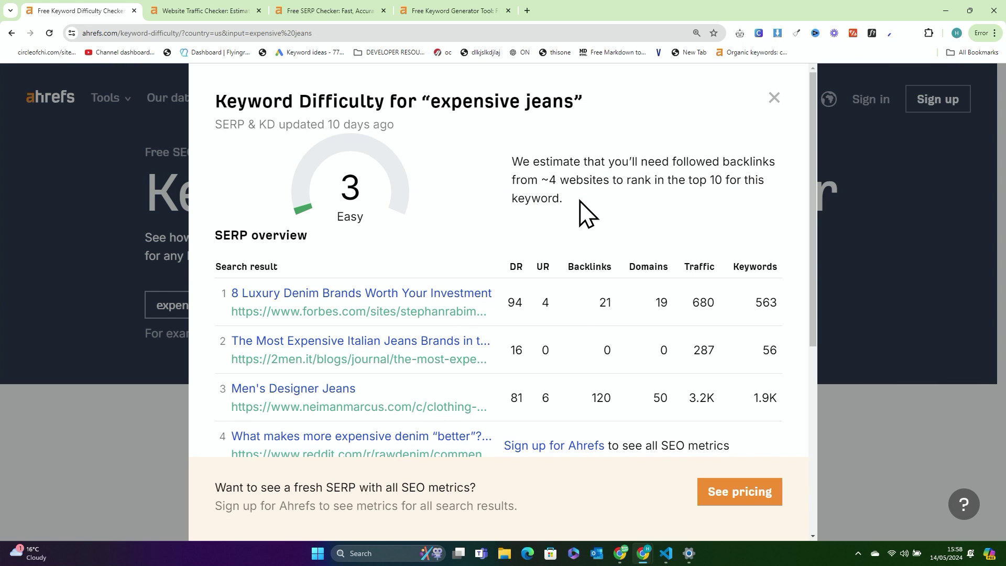
# Review the SERP overview: Forbes DR 94, 2men.it DR 16, Neiman Marcus DR 81
pyautogui.scroll(-3, 629, 241)
pyautogui.scroll(3, 629, 241)
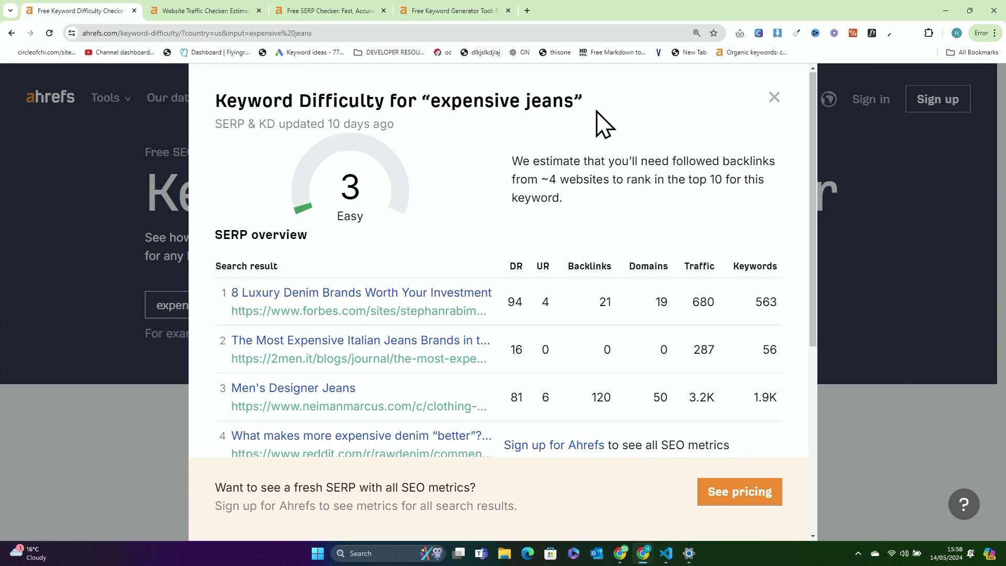
pyautogui.scroll(-2, 622, 240)
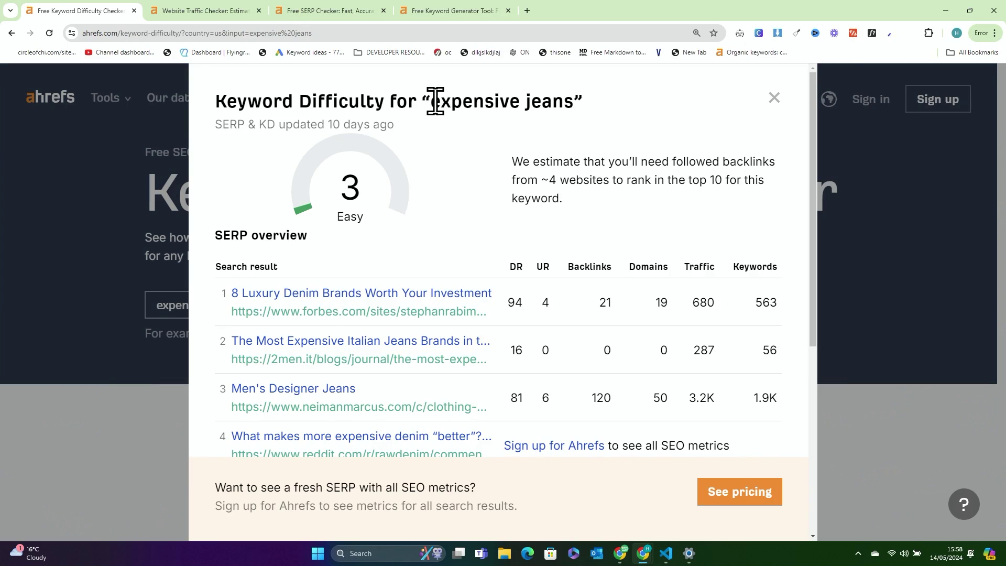
pyautogui.moveTo(435, 101); pyautogui.dragTo(577, 103)
pyautogui.click(577, 103)
pyautogui.scroll(-5, 519, 288)
pyautogui.scroll(-2, 551, 273)
pyautogui.scroll(6, 574, 157)
pyautogui.scroll(-1, 580, 294)
pyautogui.scroll(1, 587, 294)
pyautogui.scroll(-5, 602, 303)
# Switch to the Free Keyword Generator while keyword ideas for 'jeans' load for the United States
pyautogui.scroll(5, 602, 303)
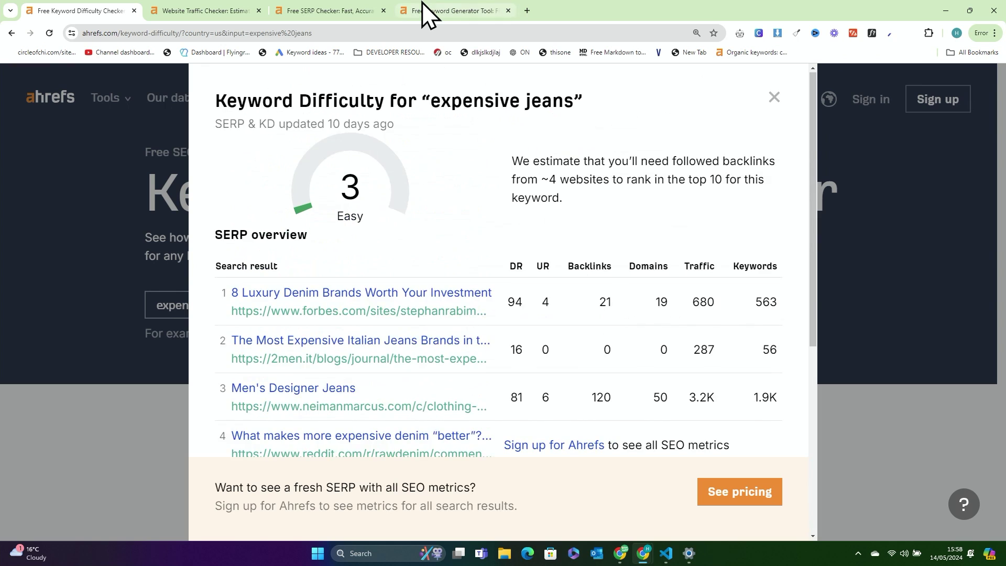
pyautogui.click(422, 3)
pyautogui.scroll(-8, 467, 243)
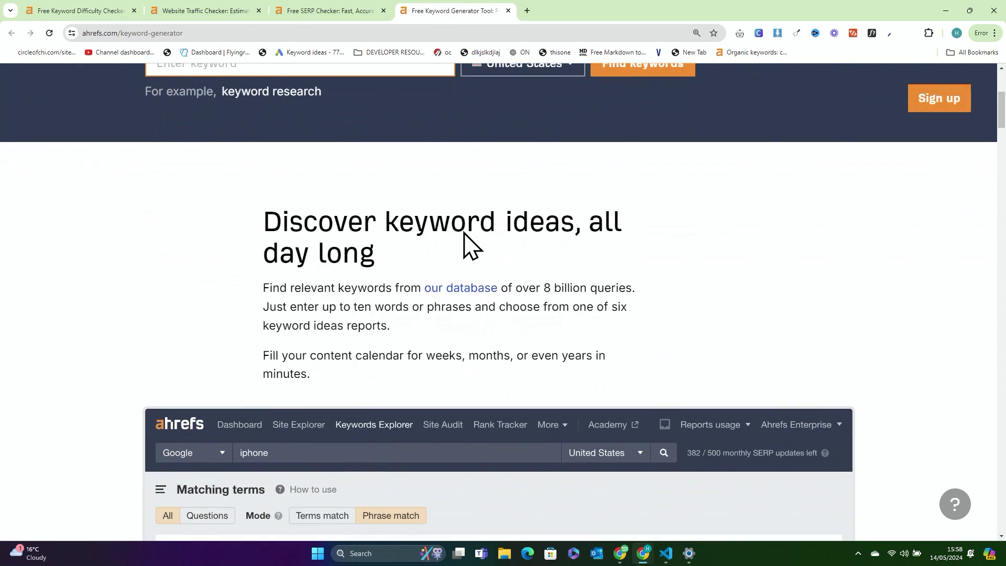
pyautogui.scroll(8, 464, 231)
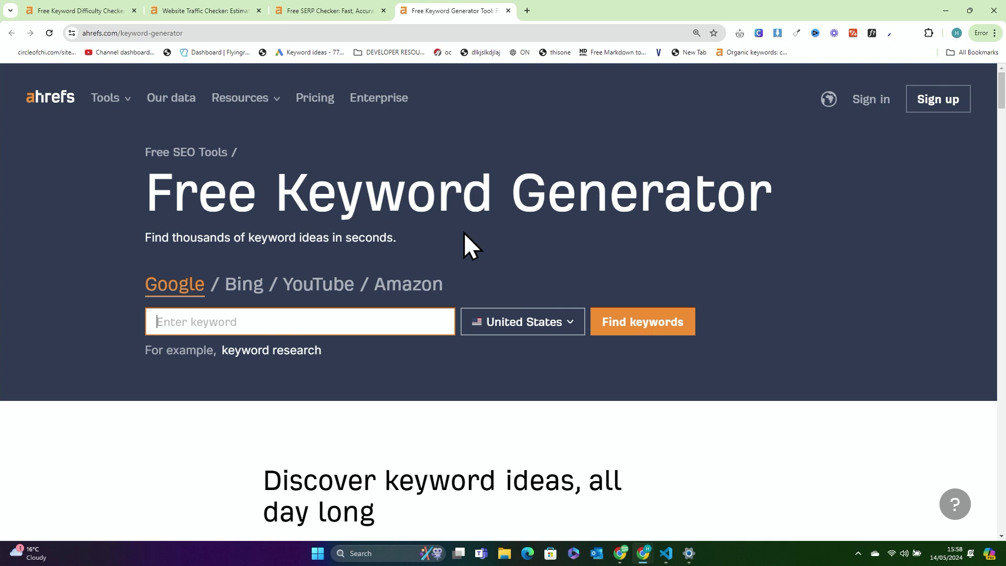
pyautogui.scroll(-3, 353, 435)
pyautogui.scroll(3, 350, 434)
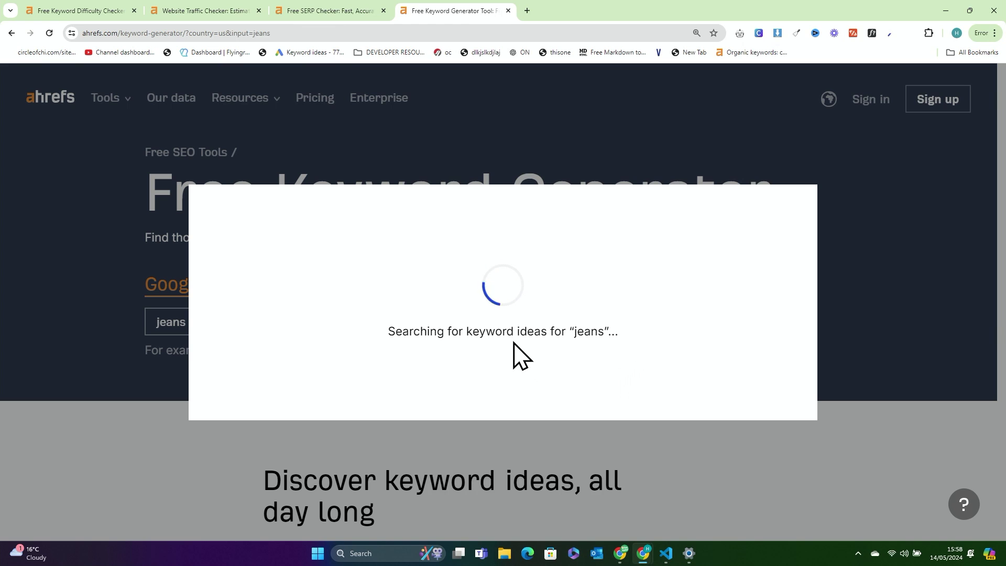
# Scroll through the first 100 of 548,386 keyword ideas for 'jeans'
pyautogui.scroll(-1, 562, 290)
pyautogui.scroll(1, 561, 289)
pyautogui.scroll(-13, 434, 257)
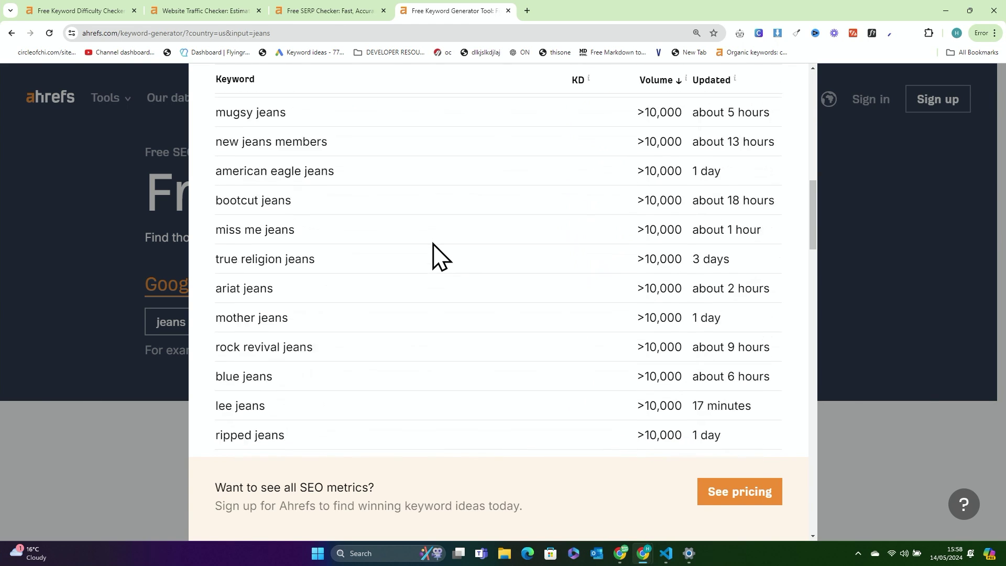
pyautogui.scroll(-7, 440, 256)
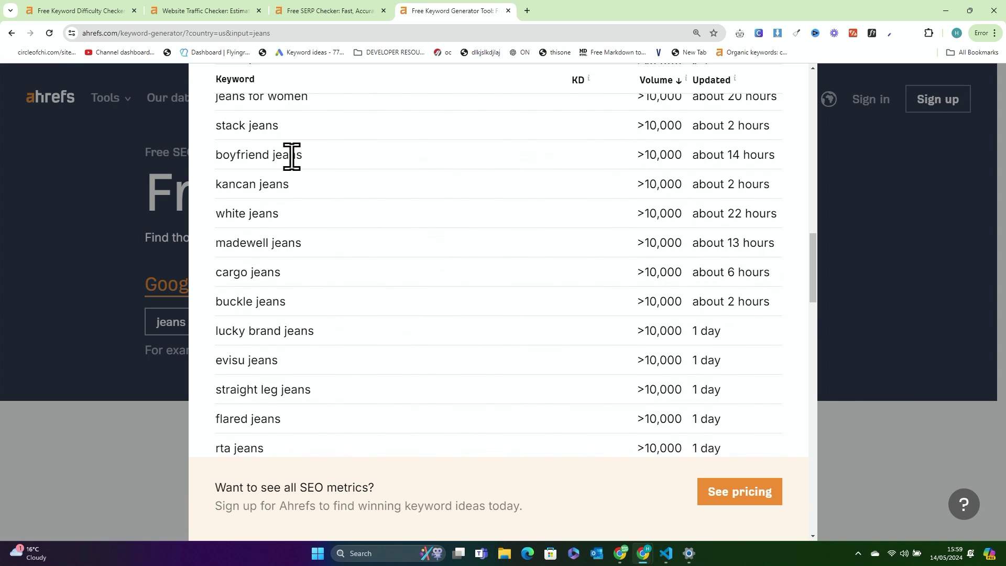
pyautogui.scroll(-12, 292, 156)
pyautogui.scroll(-10, 292, 155)
pyautogui.scroll(-7, 292, 156)
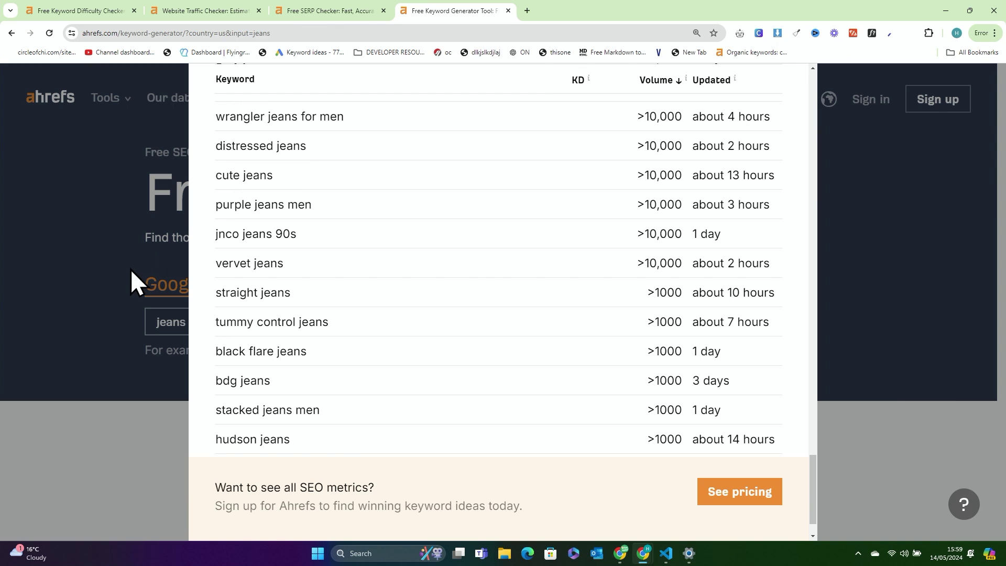
pyautogui.scroll(20, 591, 293)
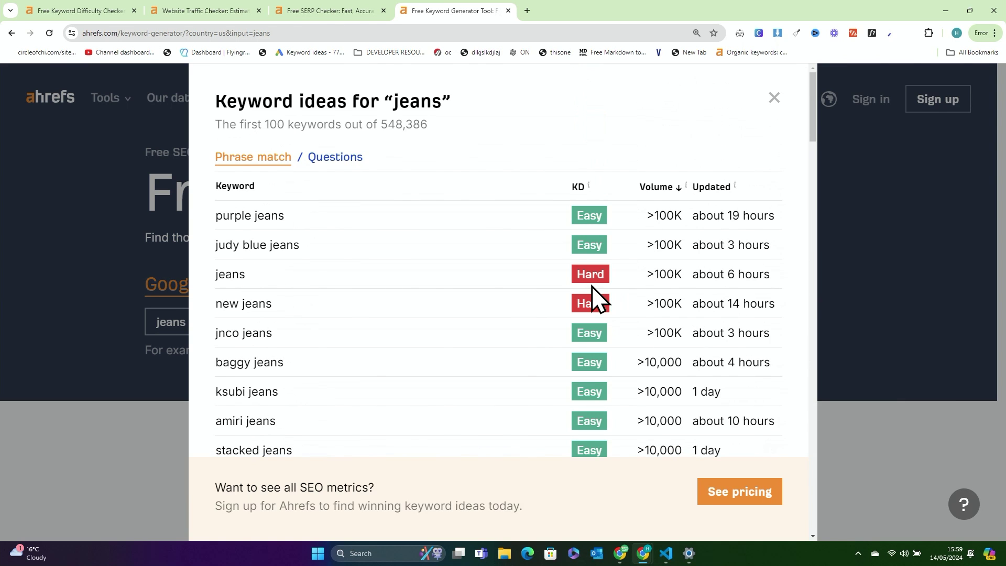
# Highlight the top keyword, purple jeans, in the ideas table
pyautogui.moveTo(678, 195)
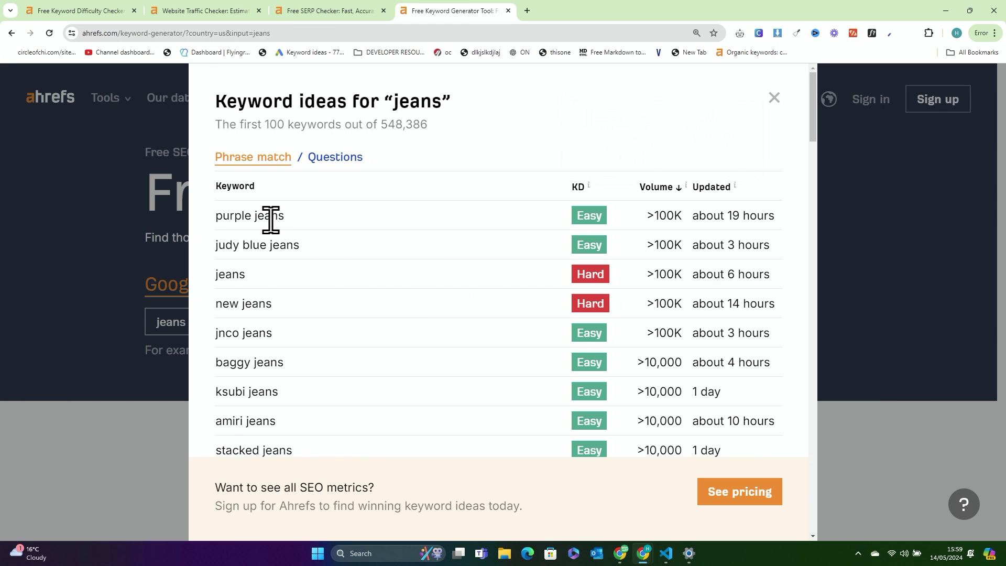
pyautogui.moveTo(229, 217); pyautogui.dragTo(288, 226)
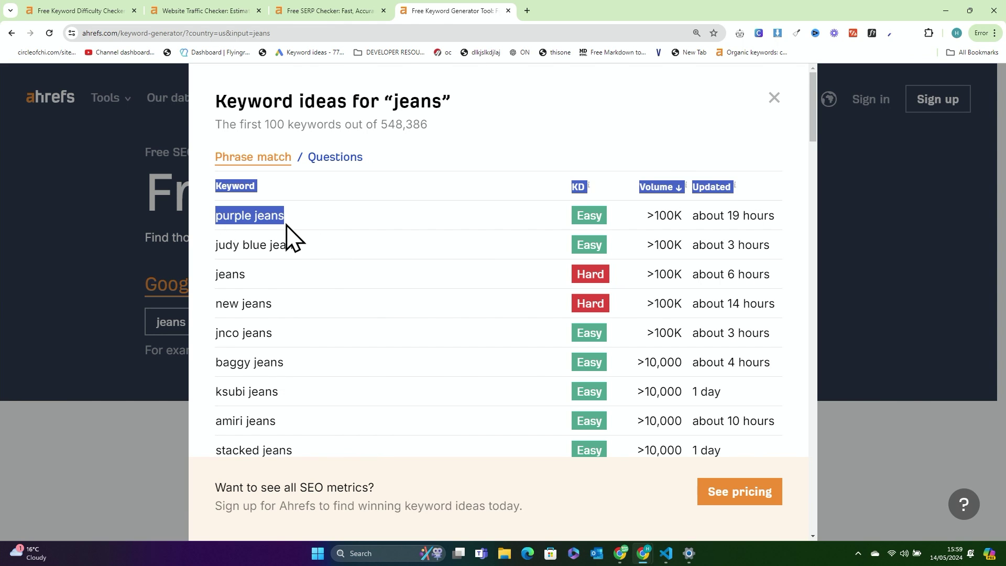
pyautogui.click(302, 225)
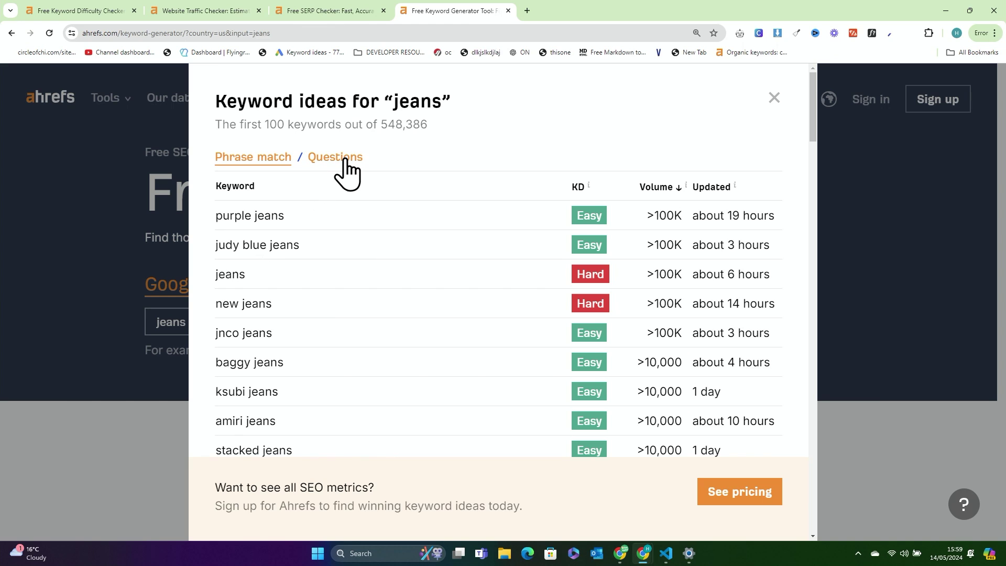
# Review the Questions ideas for 'jeans', close the results and select 'jeans' in the keyword box
pyautogui.click(346, 159)
pyautogui.scroll(-1, 434, 246)
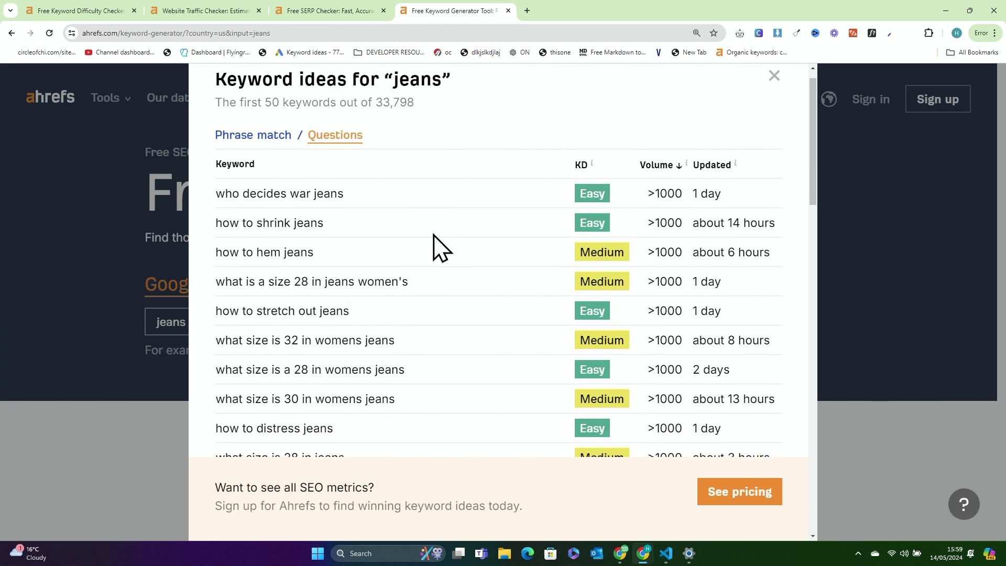
pyautogui.scroll(-1, 434, 247)
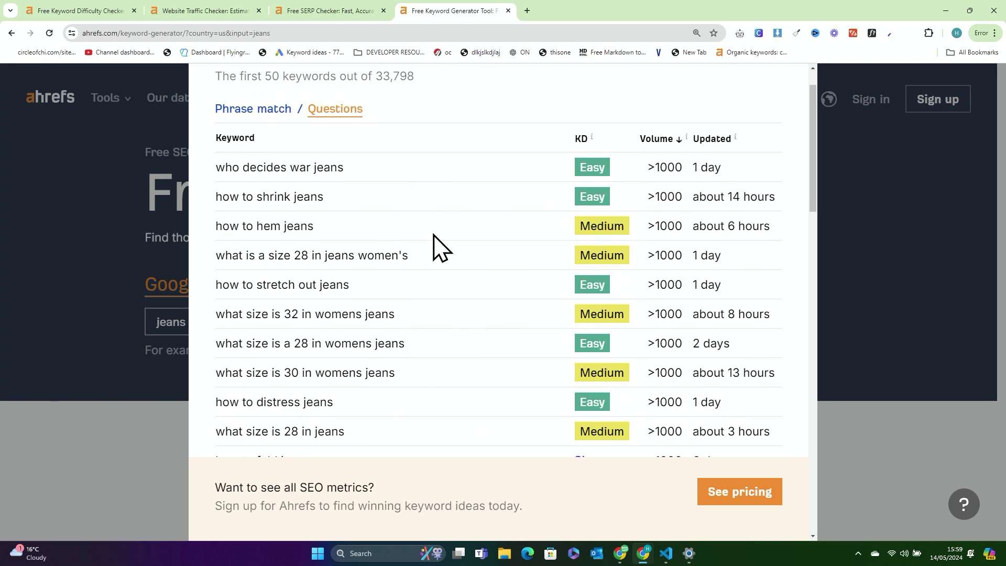
pyautogui.scroll(-3, 319, 218)
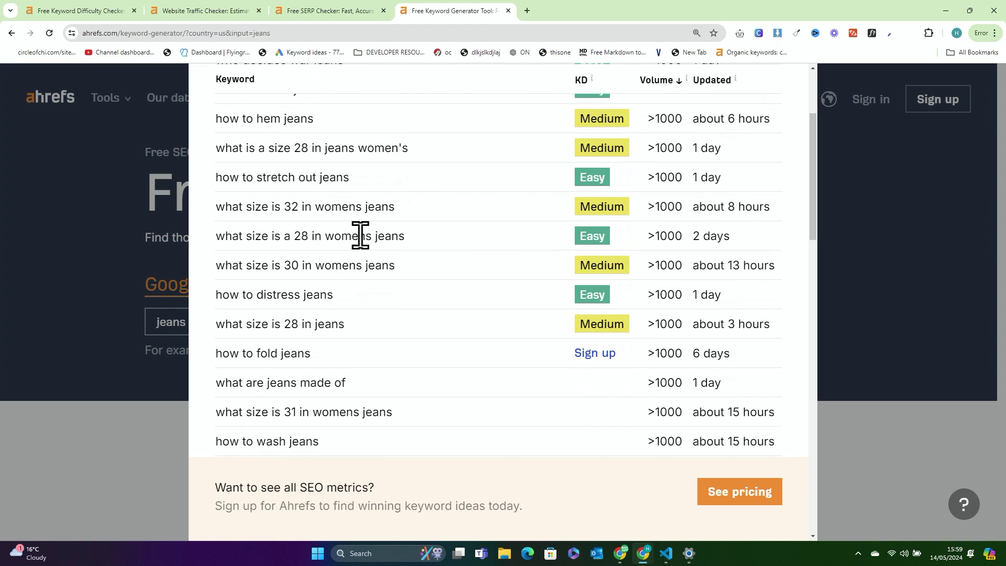
pyautogui.scroll(-1, 326, 180)
pyautogui.scroll(-2, 346, 301)
pyautogui.scroll(-2, 322, 297)
pyautogui.scroll(-2, 405, 348)
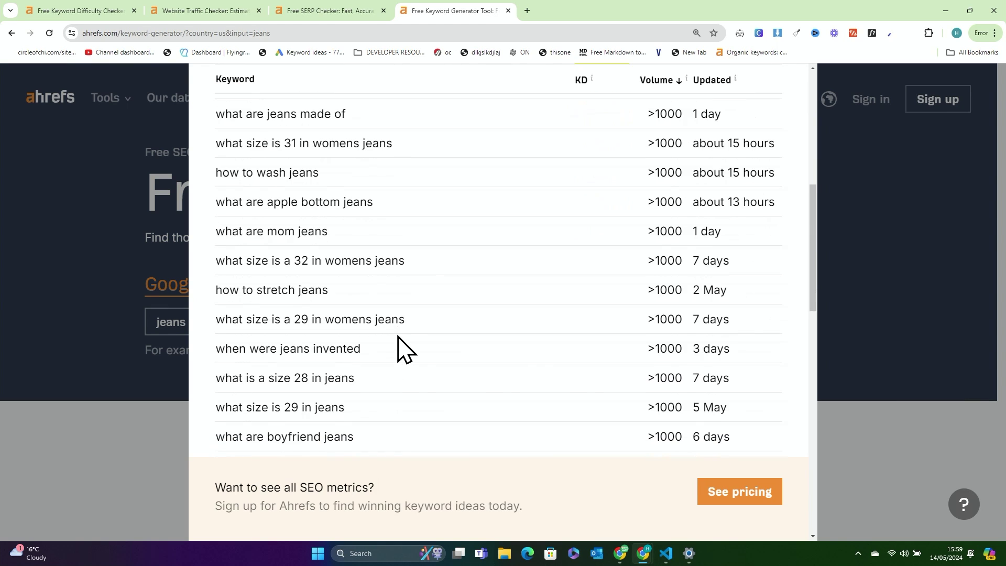
pyautogui.scroll(-1, 397, 348)
pyautogui.press('Escape')
pyautogui.moveTo(306, 323); pyautogui.dragTo(92, 321)
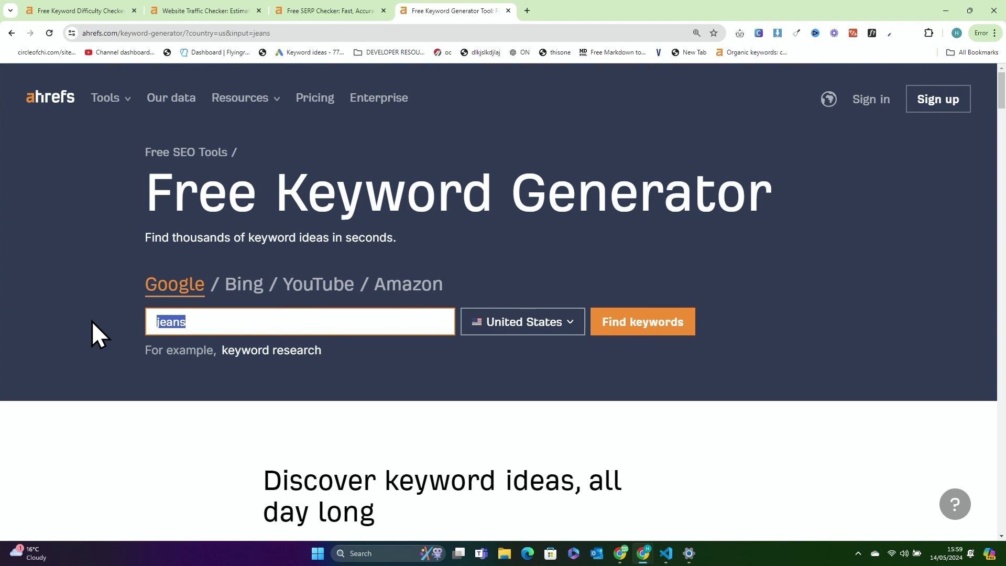
# Generate keyword ideas for 'jeans for' in the Keyword Generator
pyautogui.write('jeans for')
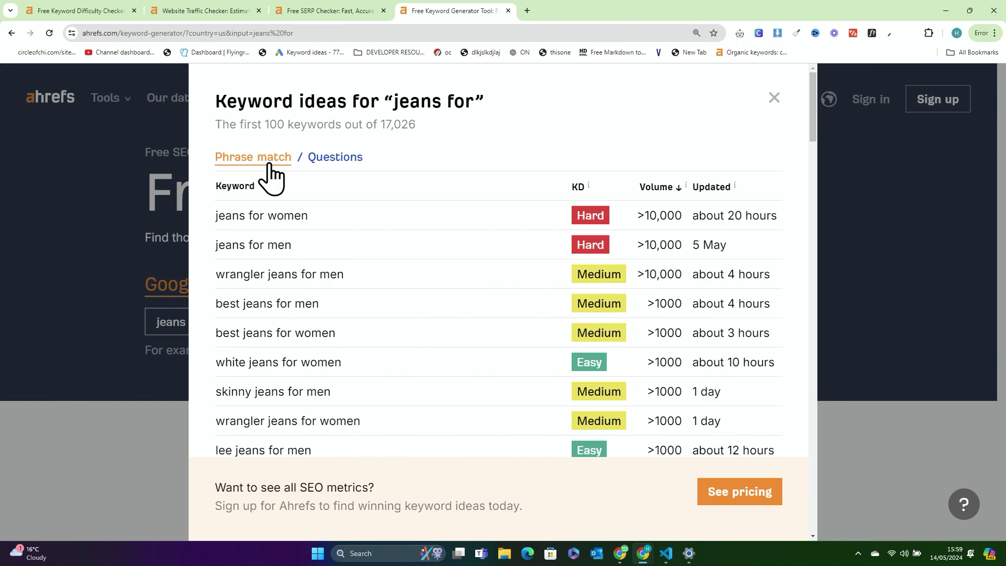
pyautogui.scroll(-1, 287, 223)
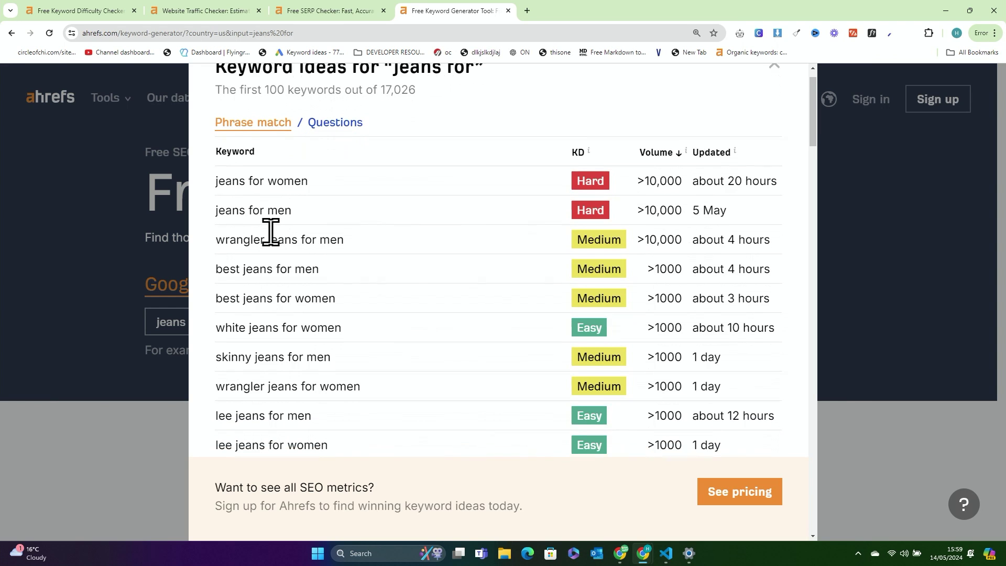
pyautogui.scroll(-1, 293, 266)
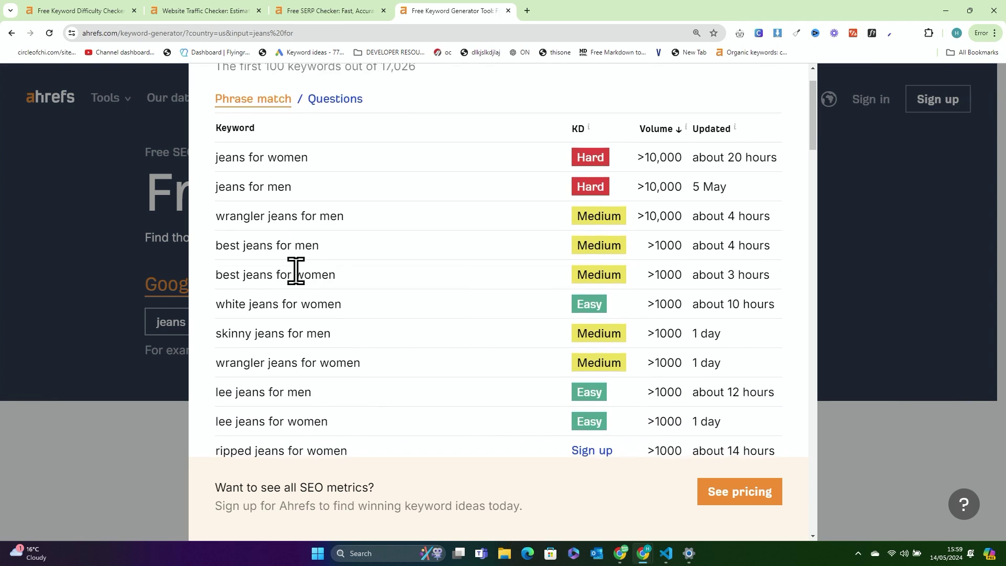
# Review the first 100 of 17,026 Phrase match ideas, led by jeans for women and men
pyautogui.scroll(-1, 310, 275)
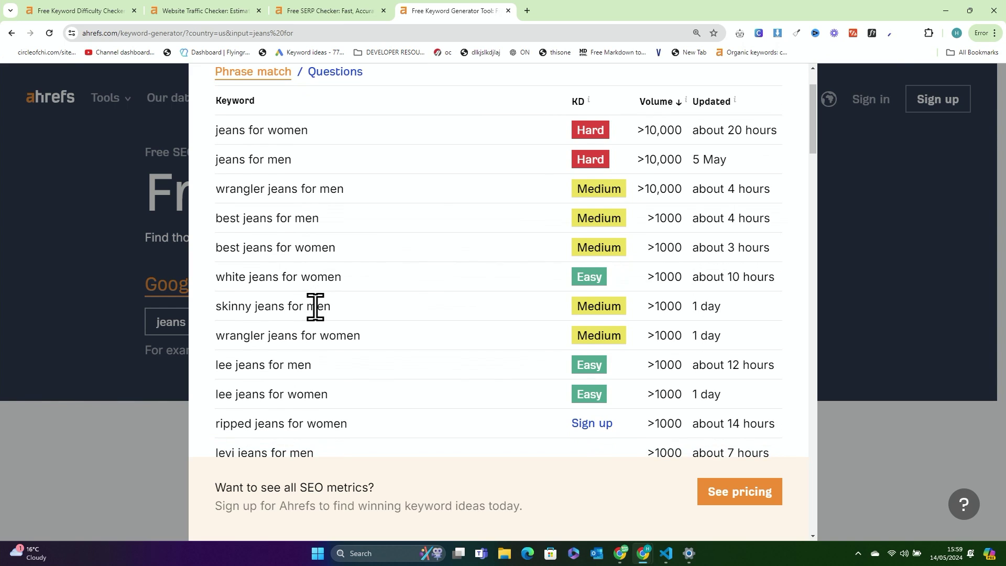
pyautogui.scroll(-1, 316, 307)
pyautogui.scroll(-1, 366, 333)
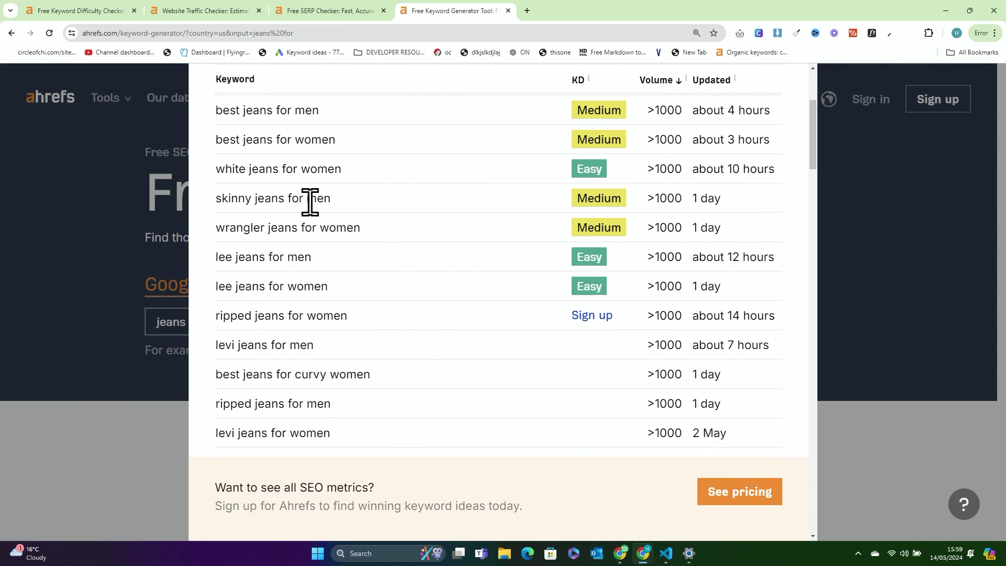
pyautogui.scroll(-1, 387, 198)
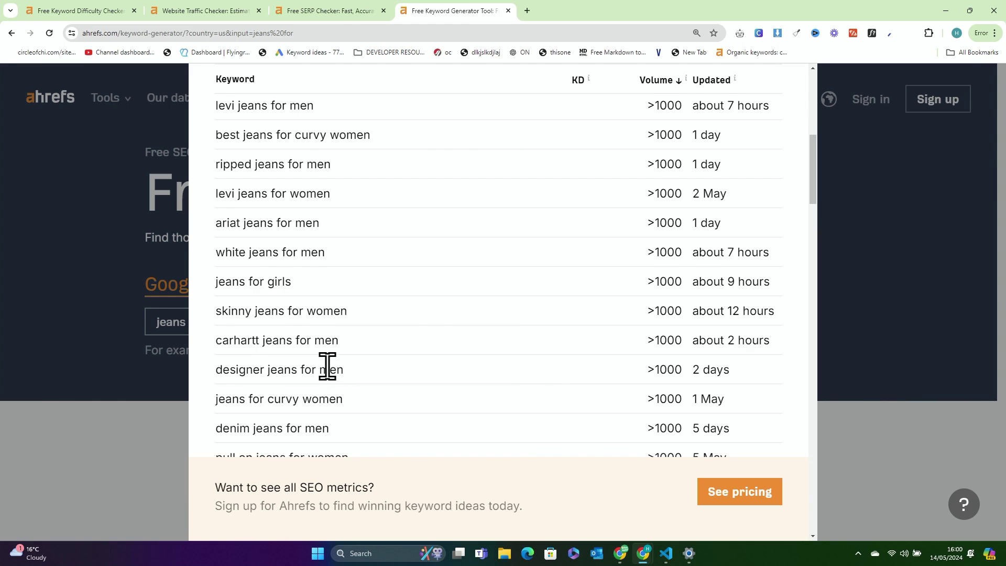
pyautogui.scroll(-2, 327, 367)
pyautogui.scroll(-2, 353, 409)
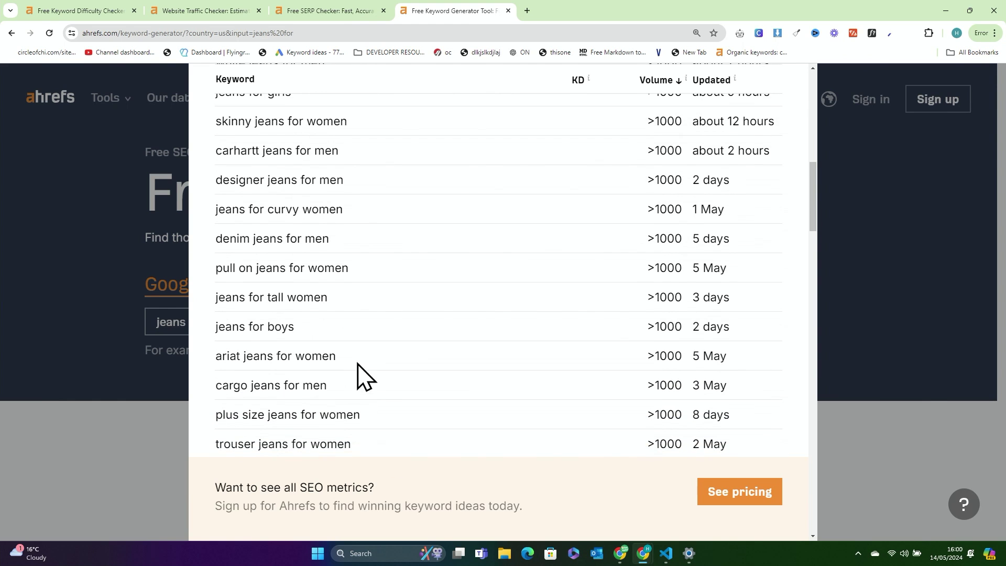
pyautogui.scroll(-1, 288, 328)
pyautogui.scroll(-1, 349, 409)
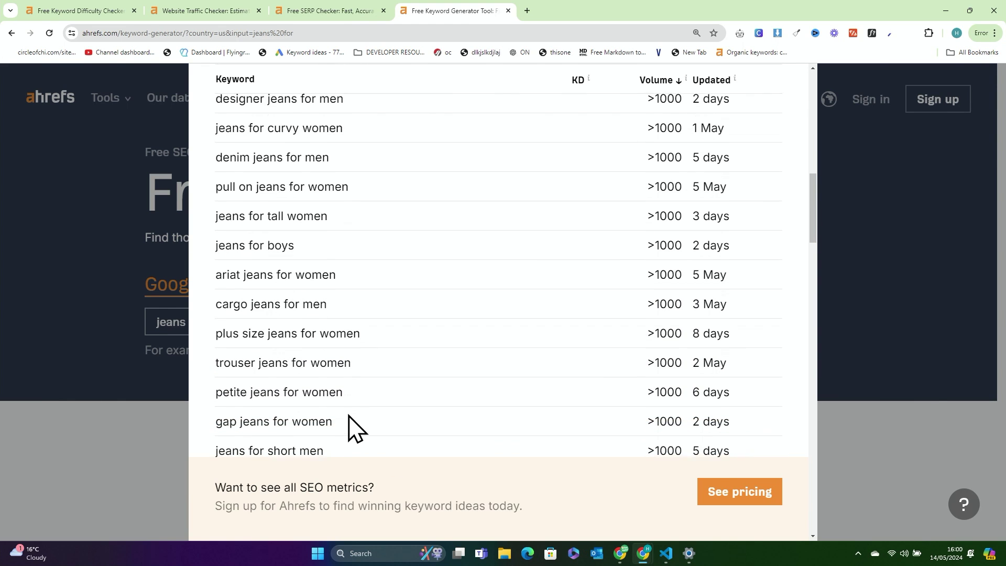
pyautogui.scroll(-2, 403, 386)
pyautogui.scroll(-3, 463, 328)
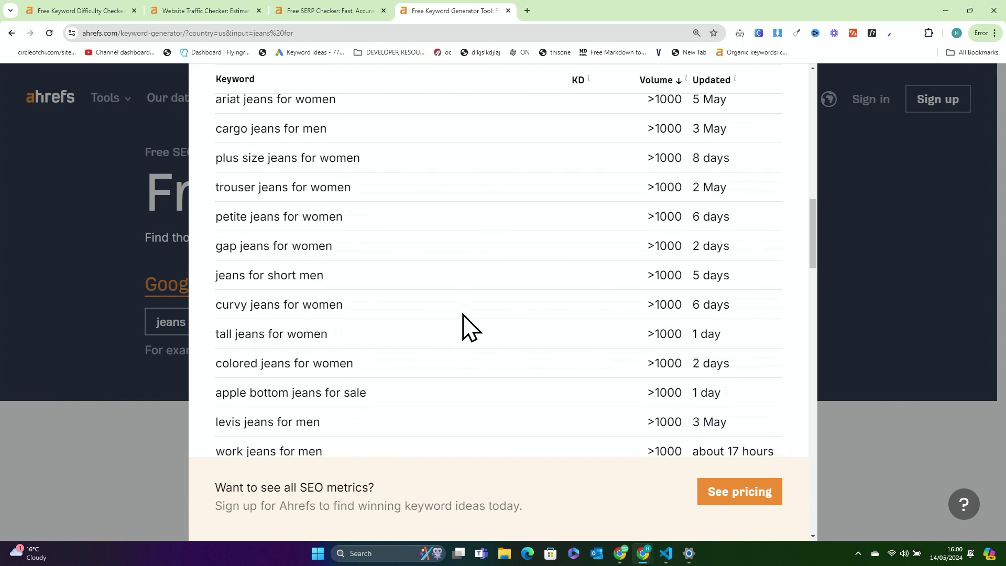